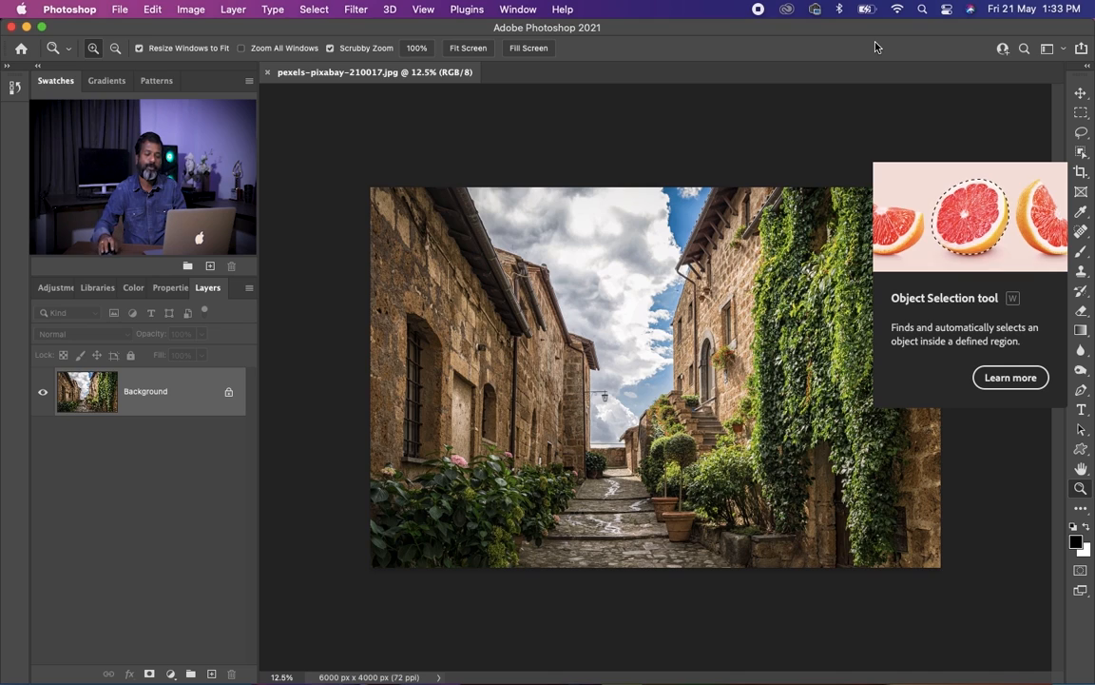
Step: Activate the Crop tool and set its sizing mode to W x H x Resolution
left_click(1081, 171)
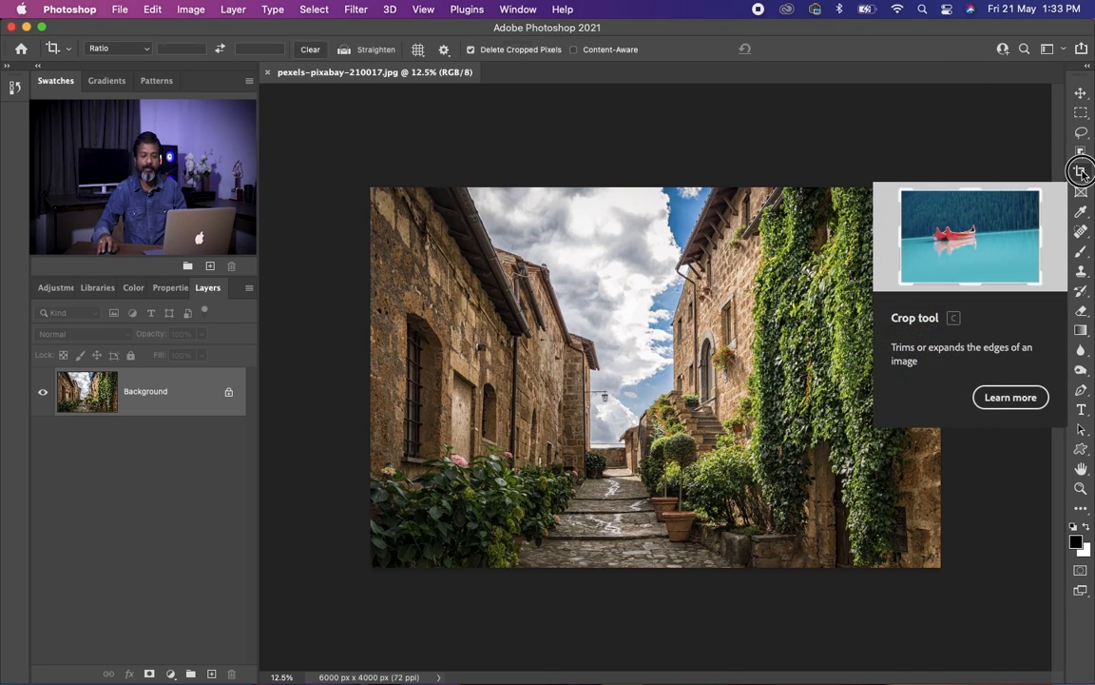
right_click(1081, 171)
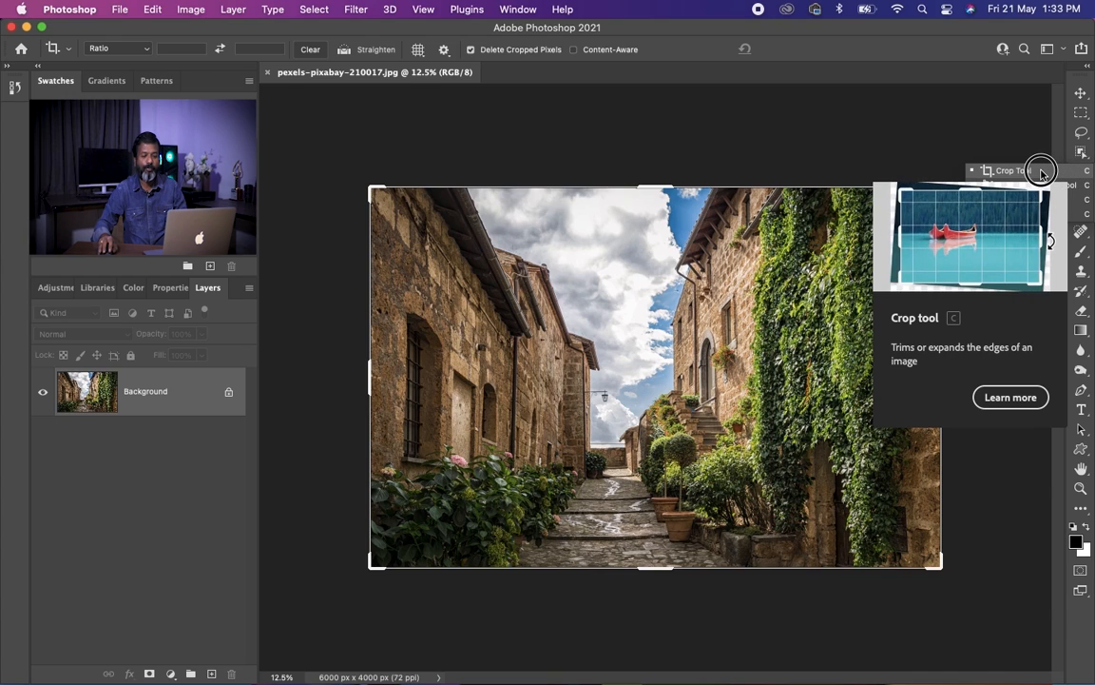
left_click(1041, 172)
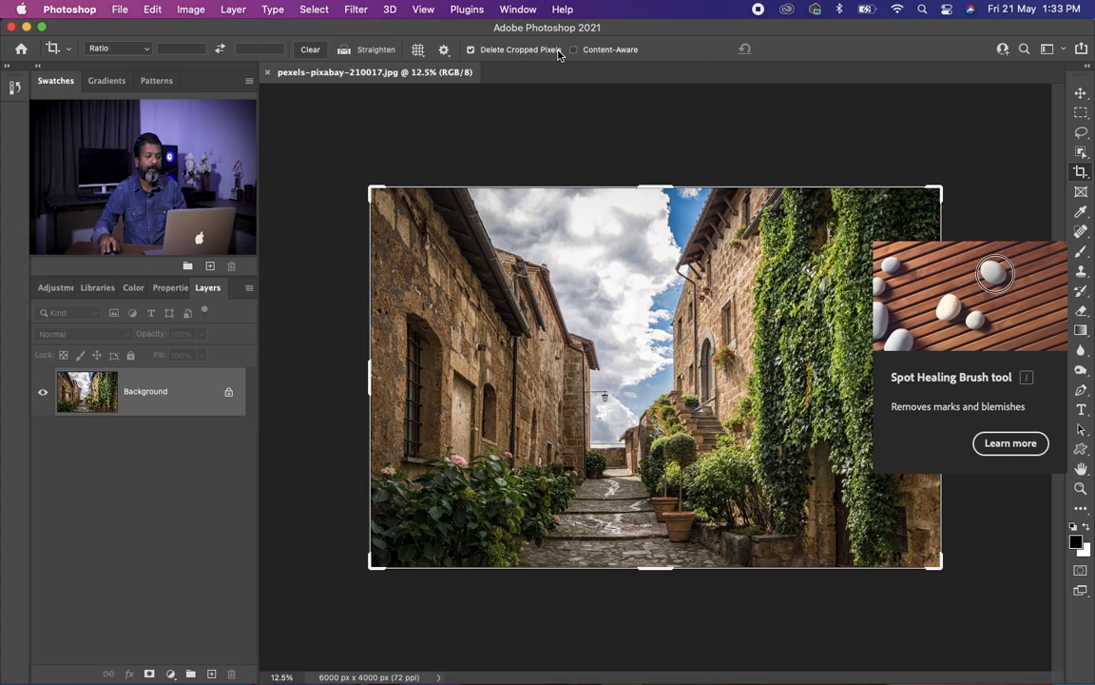
left_click(105, 48)
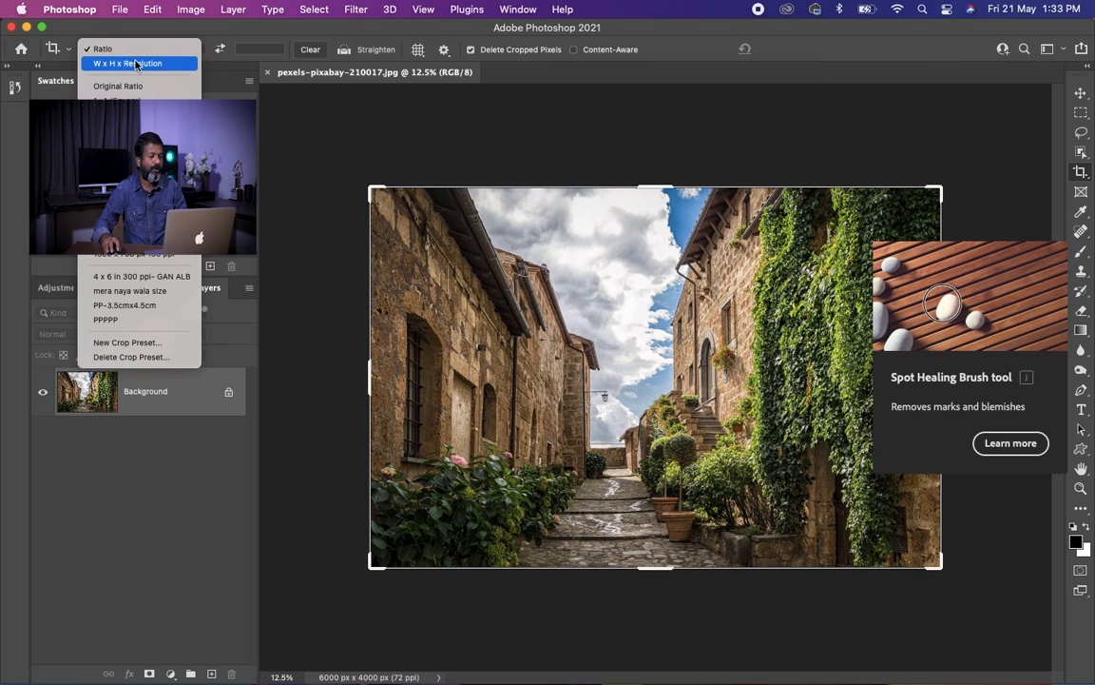
left_click(136, 64)
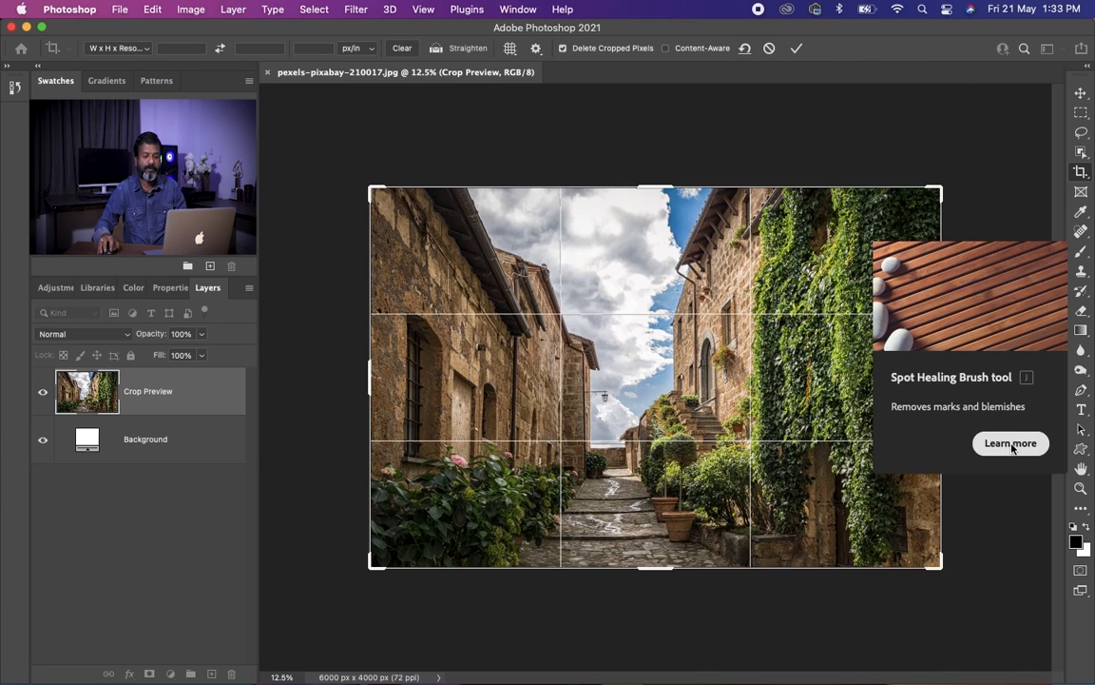
Step: Crop the image to a width of 9 in and a height of 6 in at 300 px/in
left_click(192, 52)
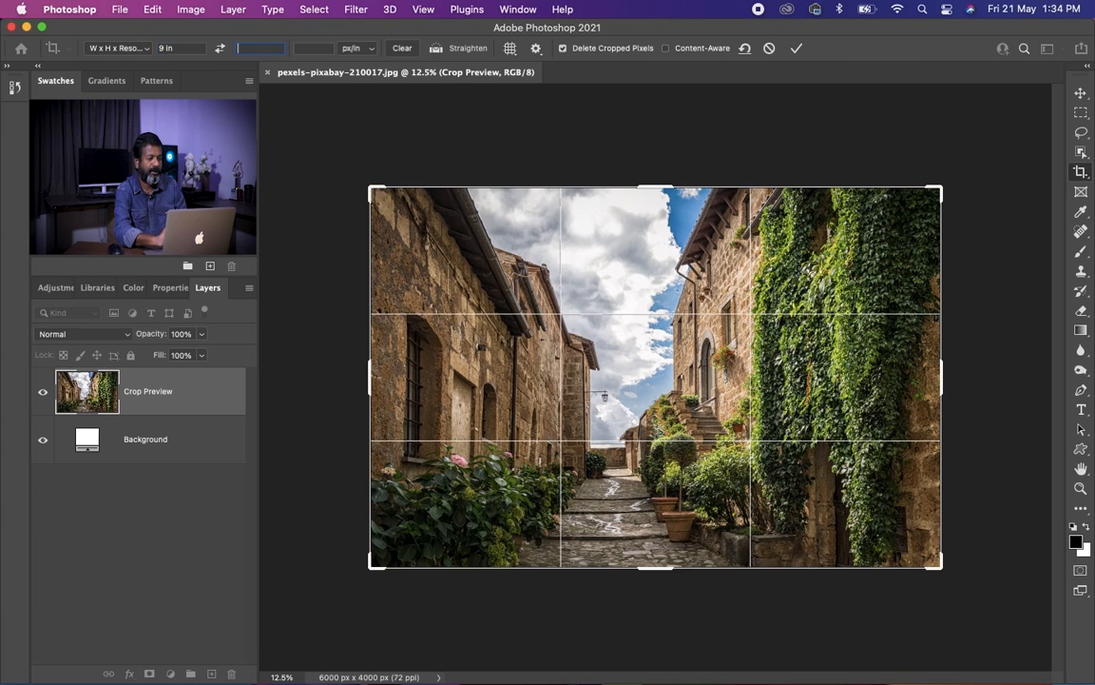
type("0")
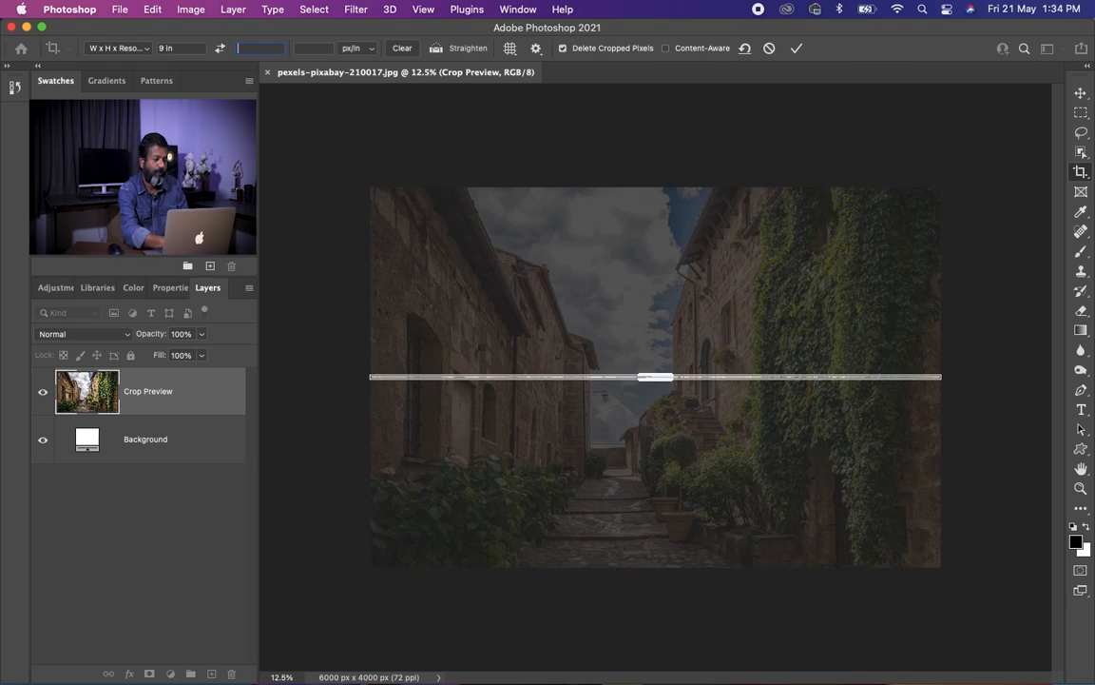
type("in")
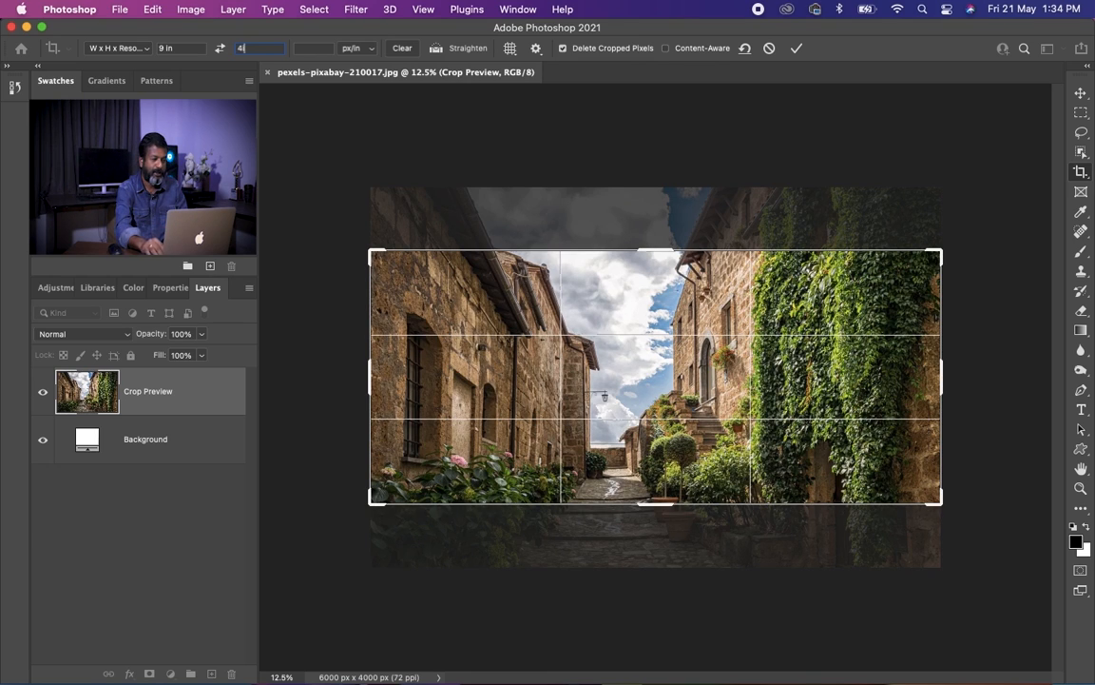
type("6")
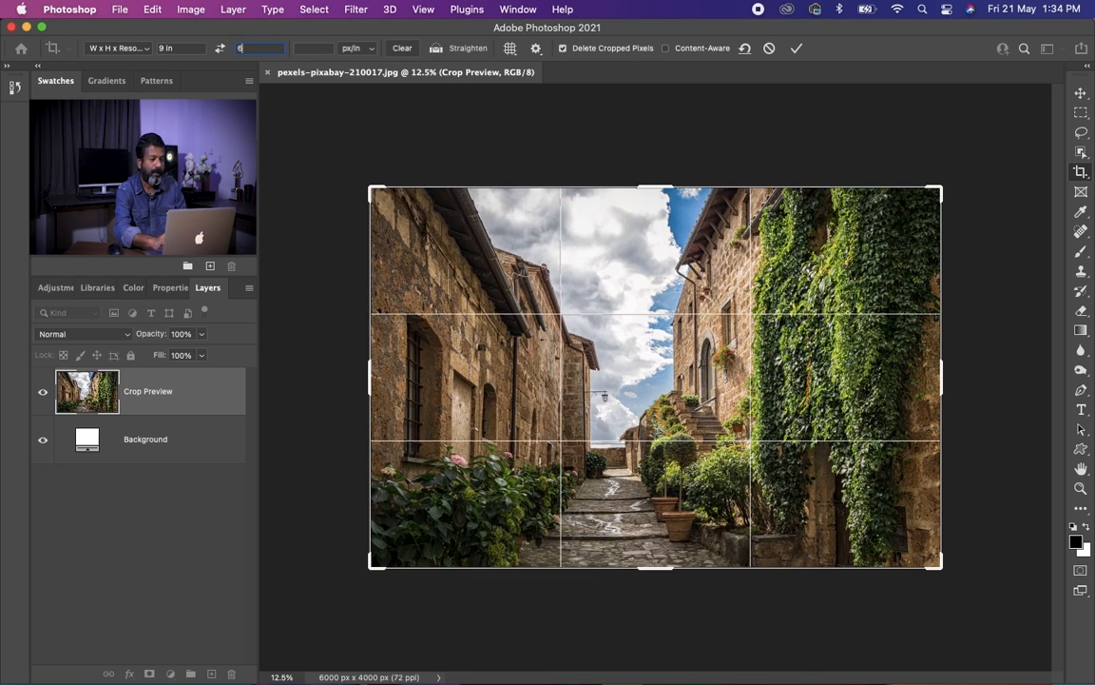
type("3")
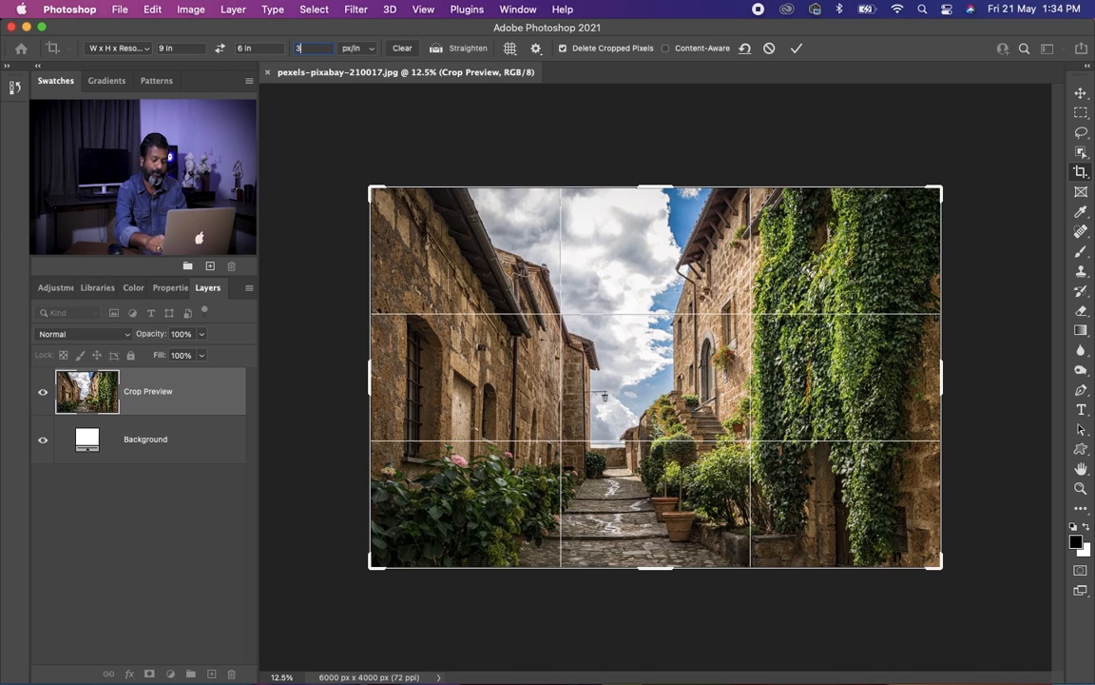
type("00")
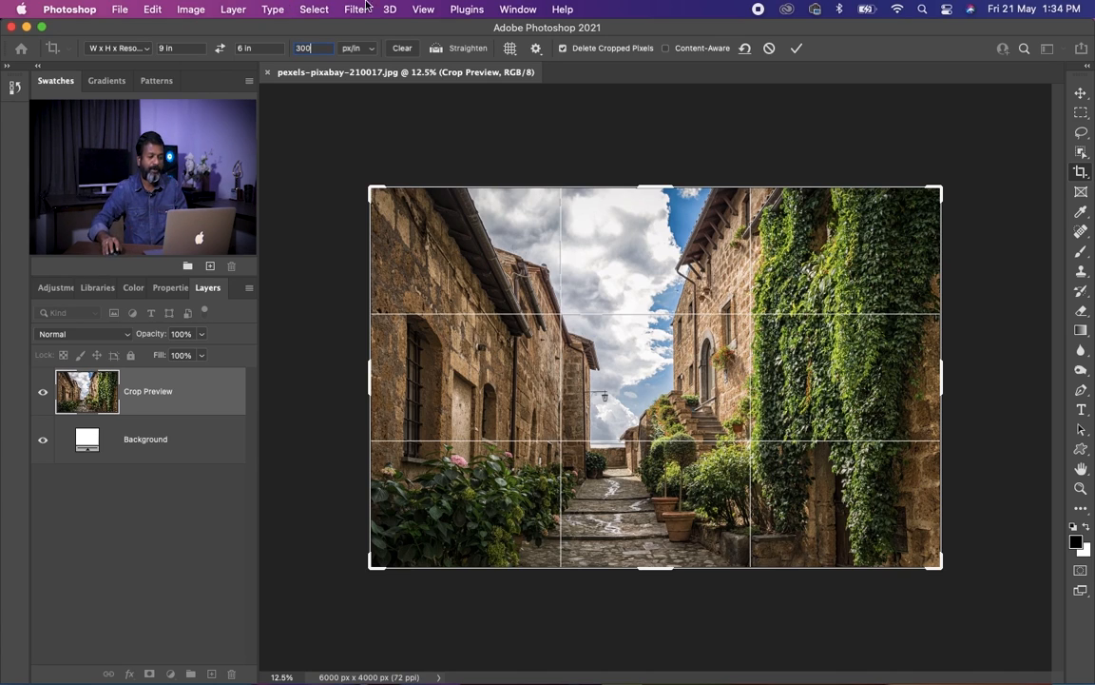
left_click(797, 47)
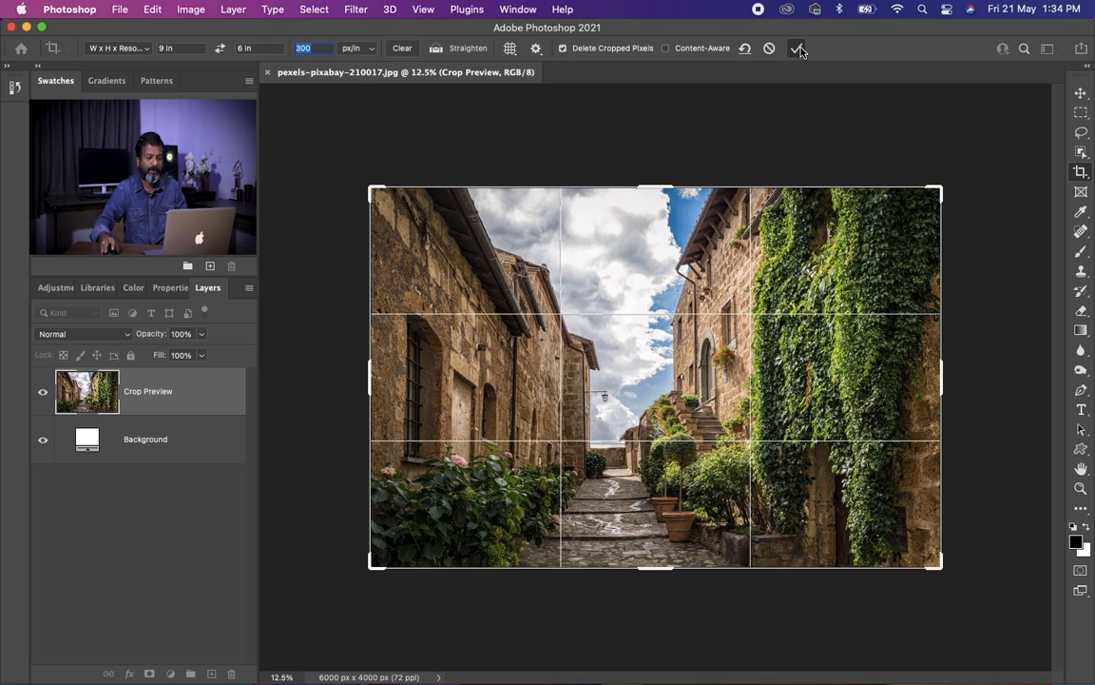
Step: Check the cropped image's width and height in inches in the Image Size settings, leaving them without changes
key("z")
left_click(634, 299)
left_click(634, 299)
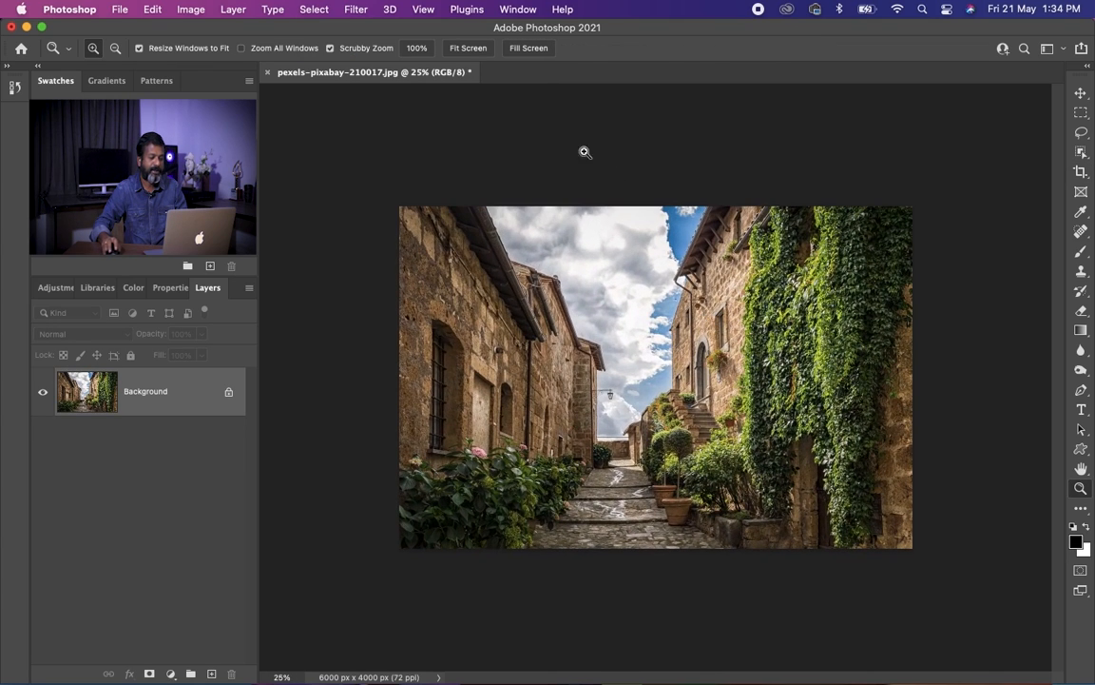
left_click(190, 14)
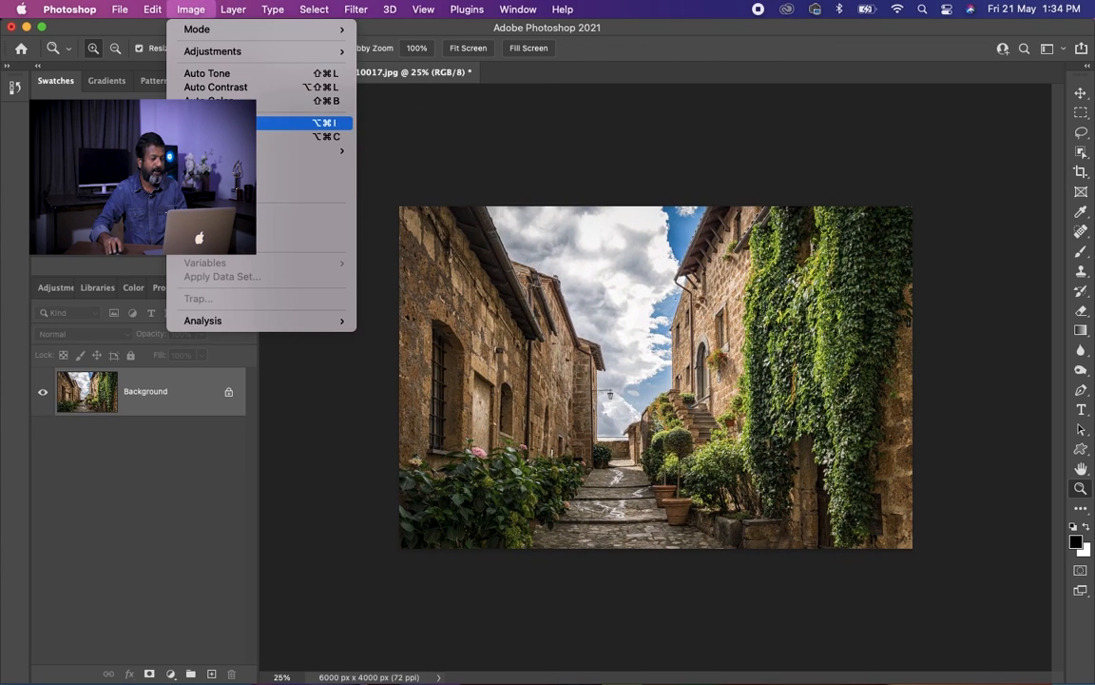
left_click(228, 122)
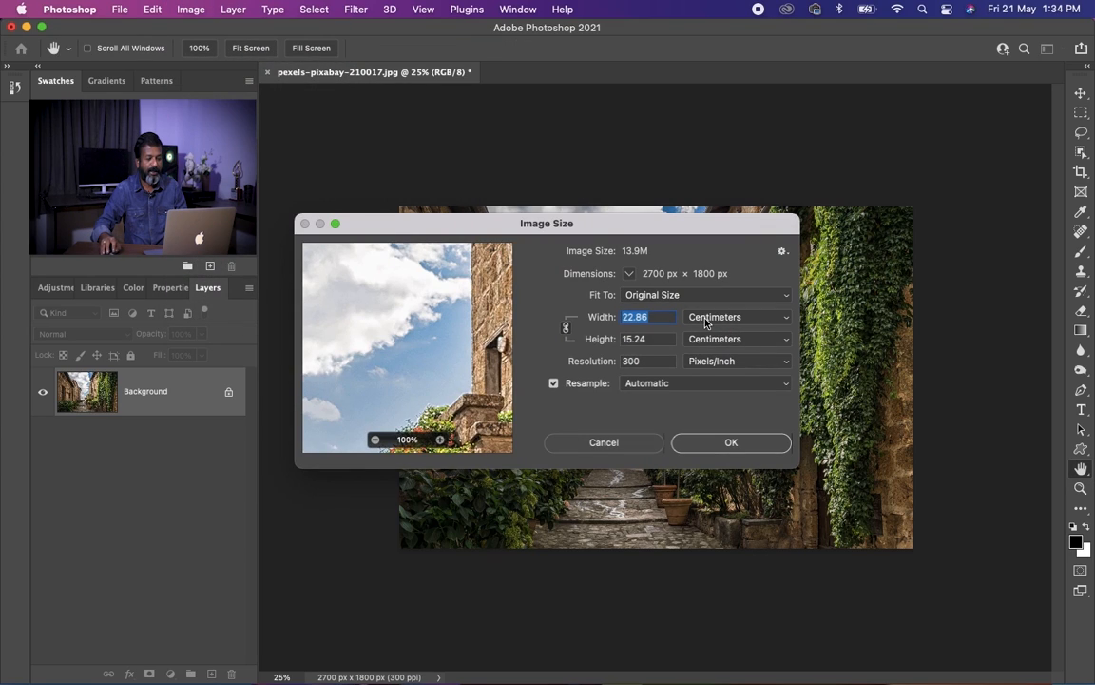
left_click(712, 319)
left_click(712, 301)
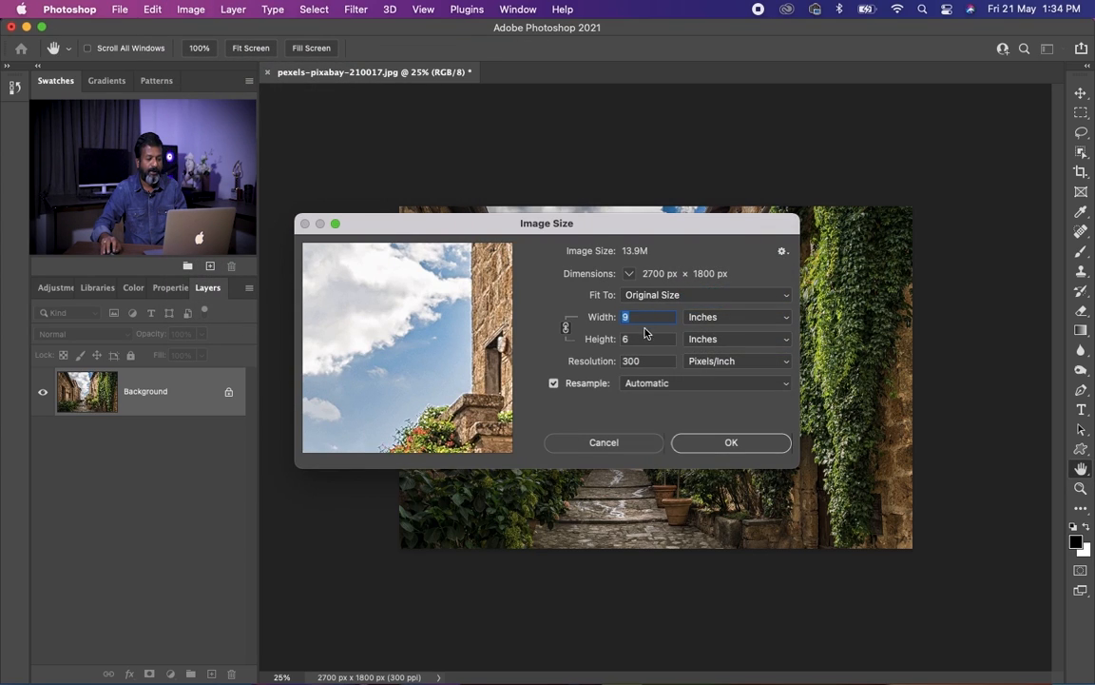
left_click(614, 449)
key("z")
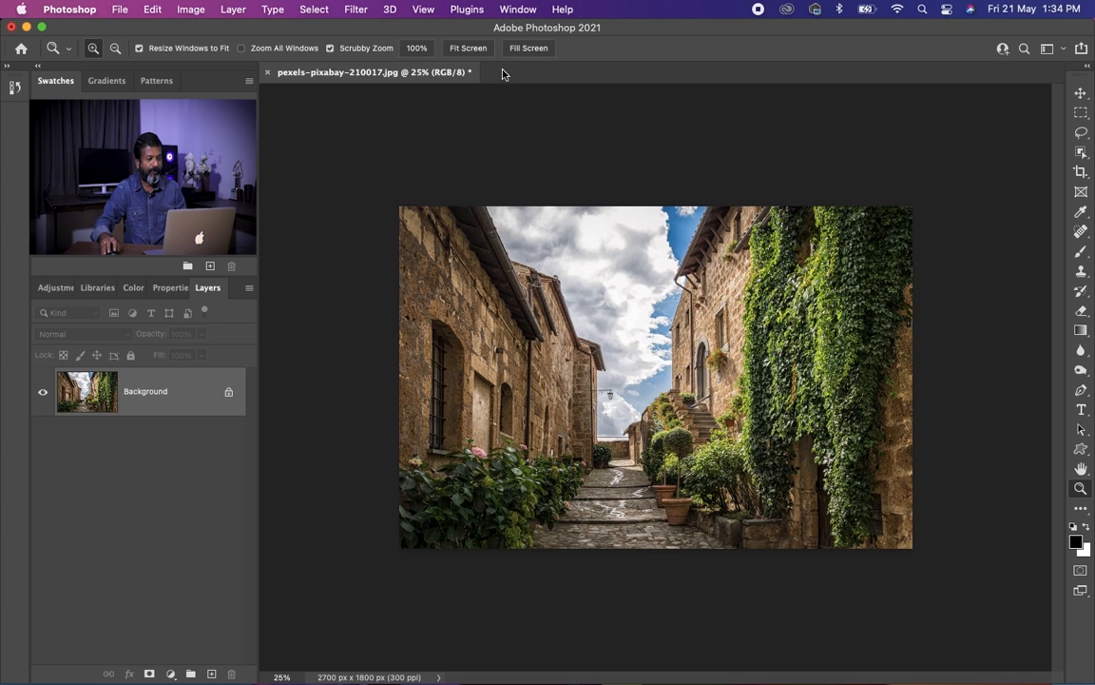
Step: Set up a new guide layout that divides the canvas into 3 columns with a gutter of 0
left_click(424, 10)
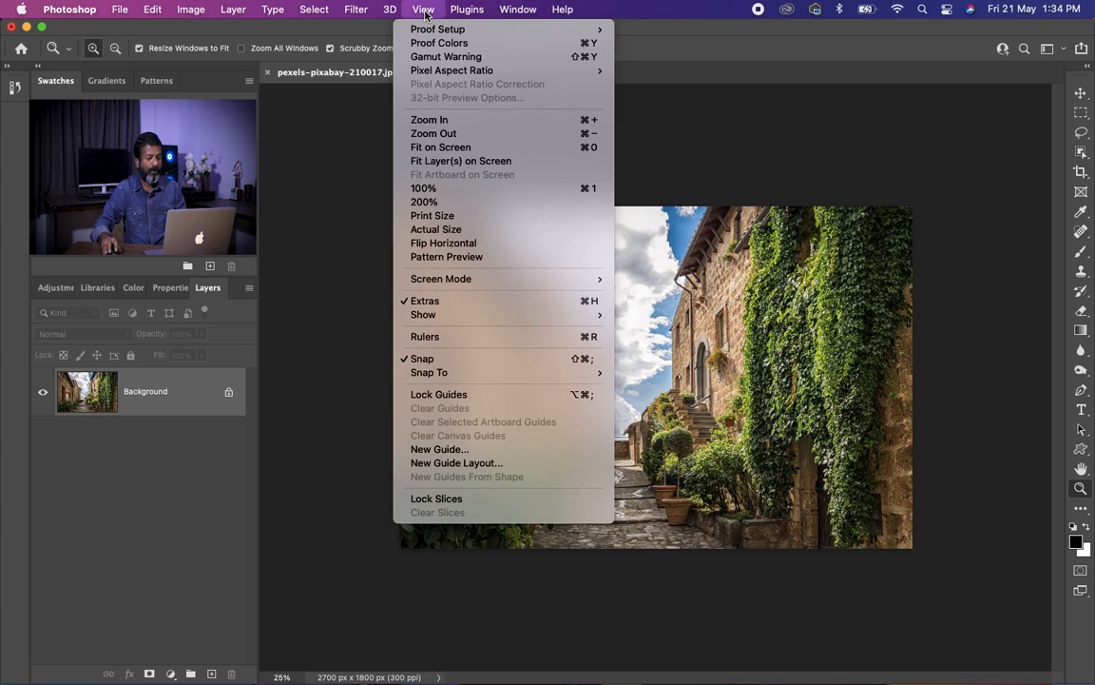
left_click(513, 466)
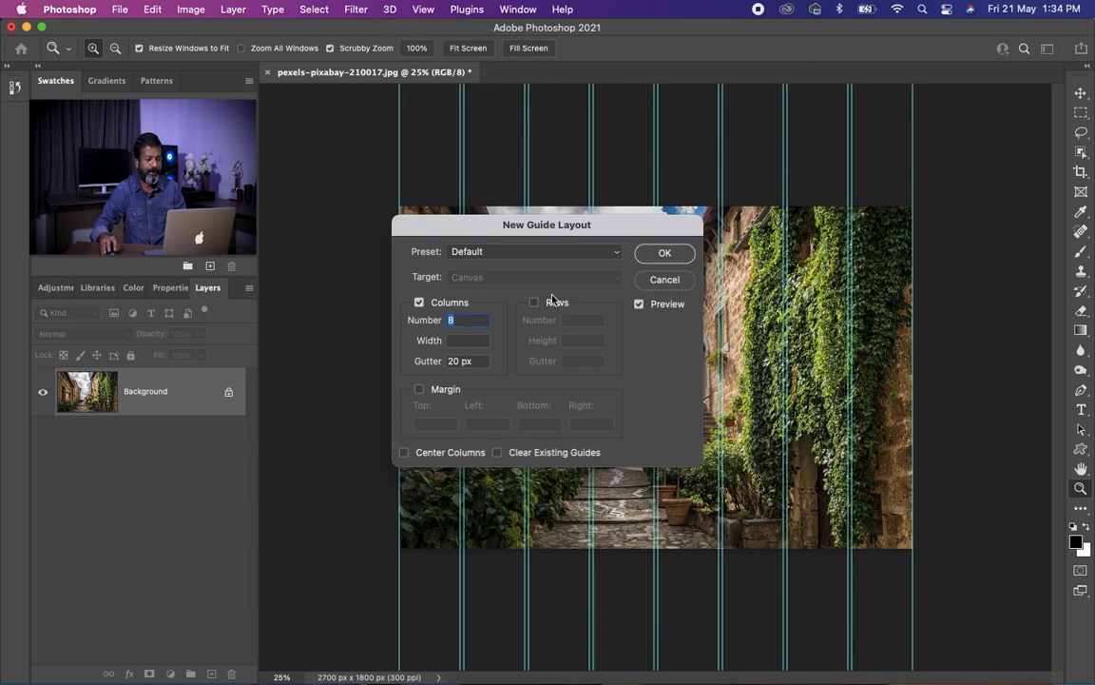
left_click_drag(560, 219, 828, 124)
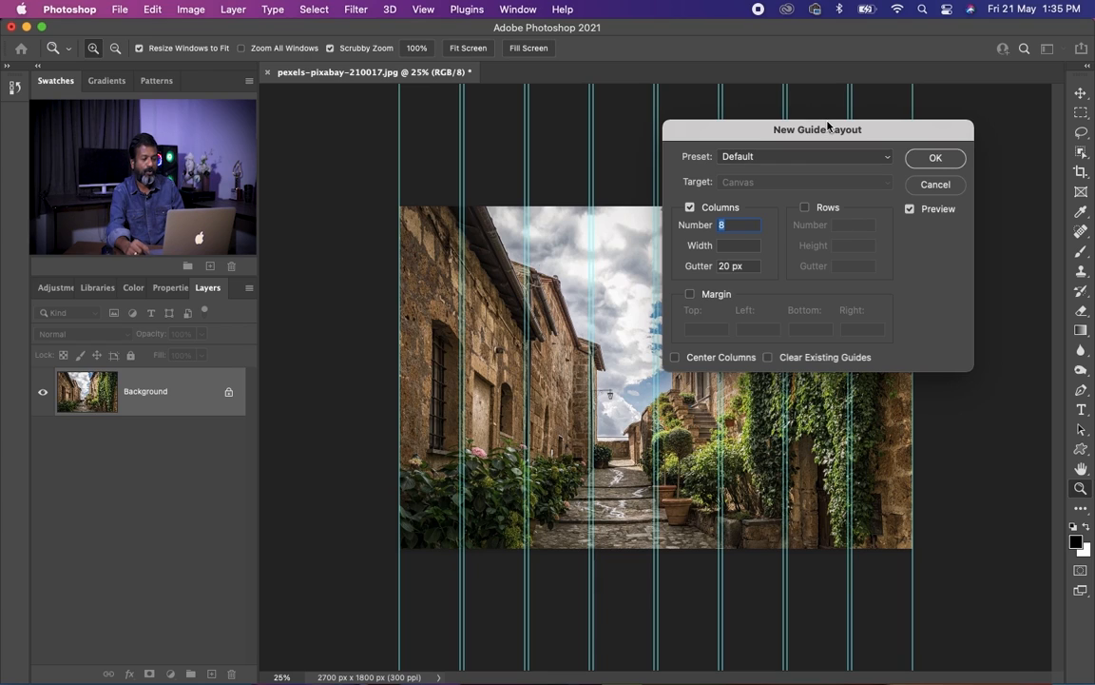
type("3")
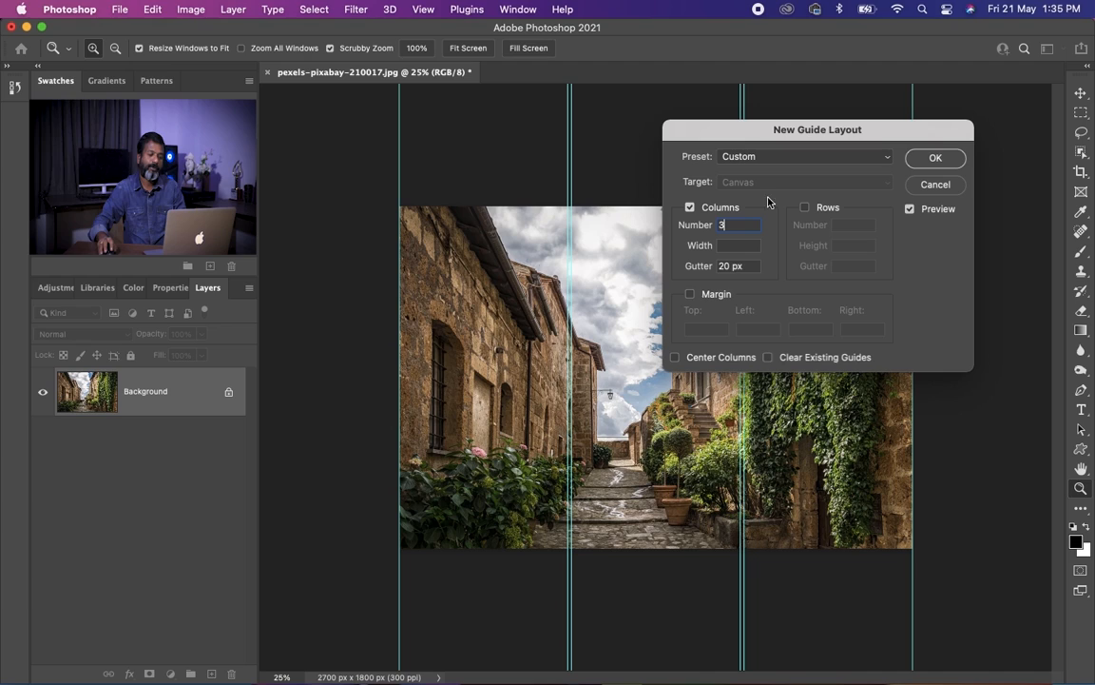
left_click(698, 267)
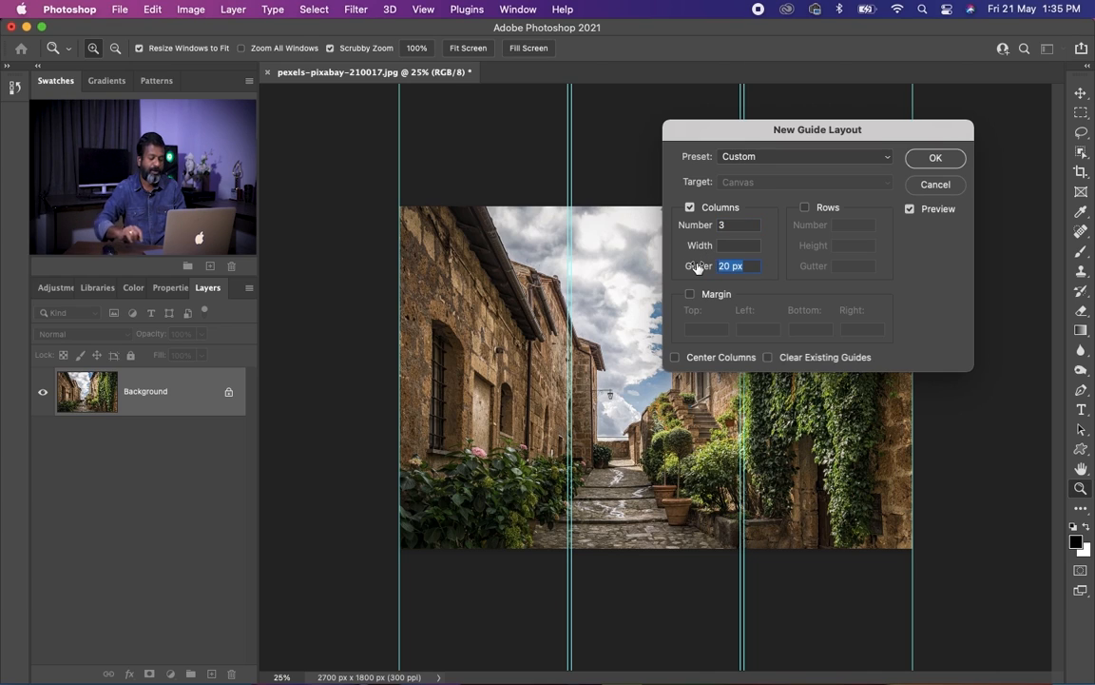
type("0")
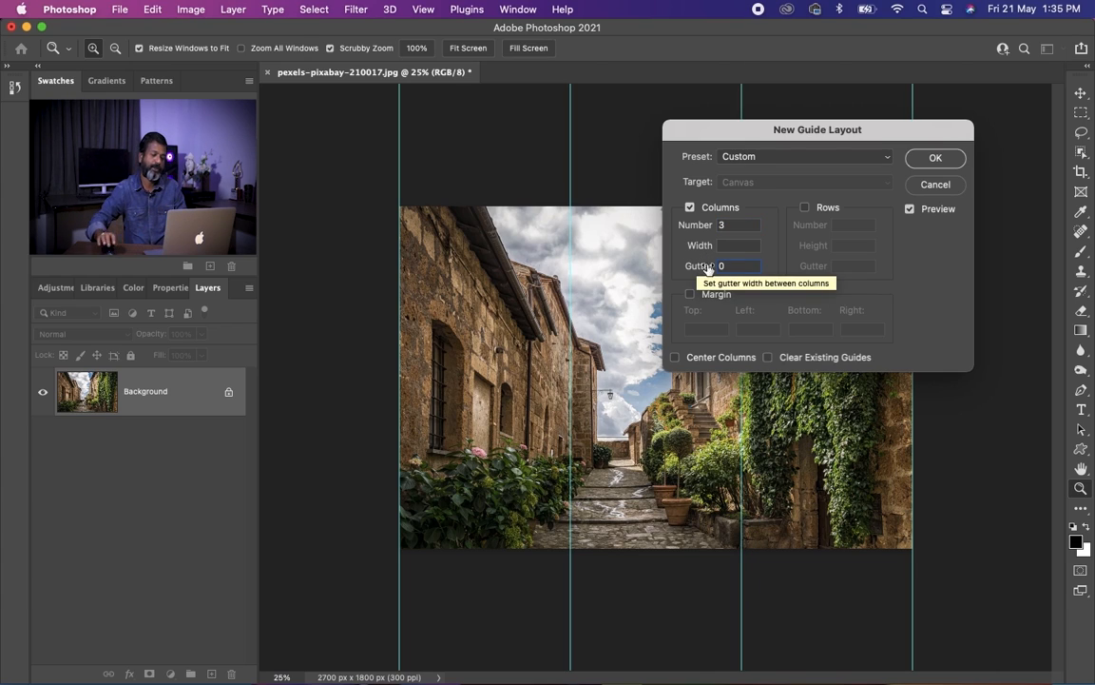
Step: Include 2 rows with a gutter of 0 in the guide layout and create the guides
left_click(805, 208)
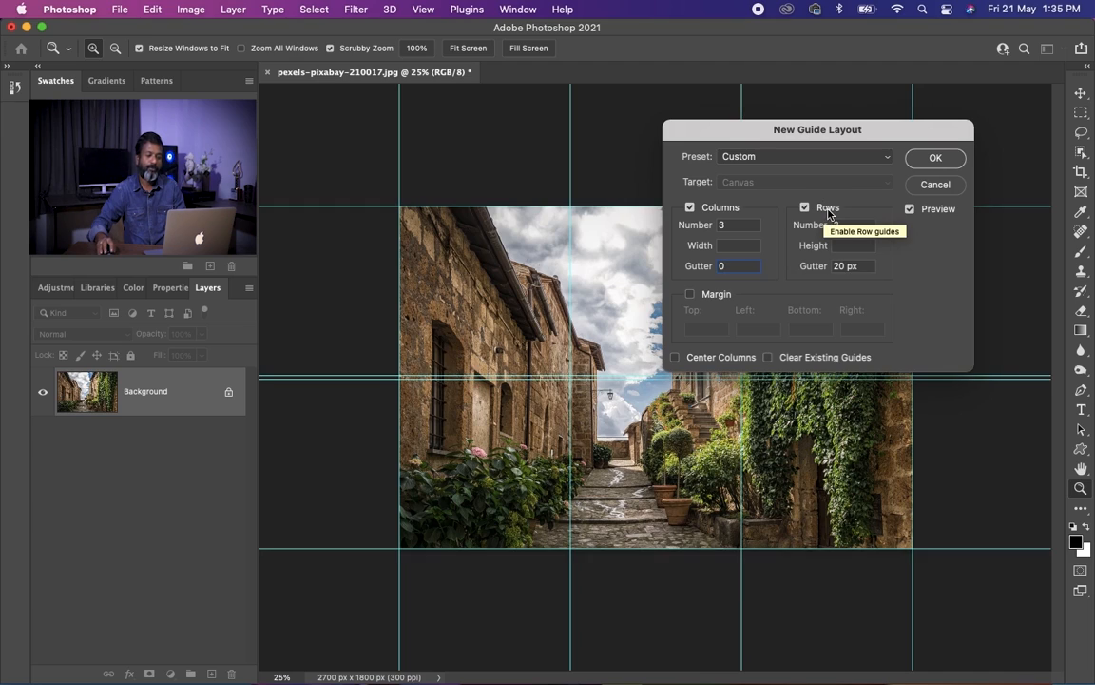
left_click(841, 266)
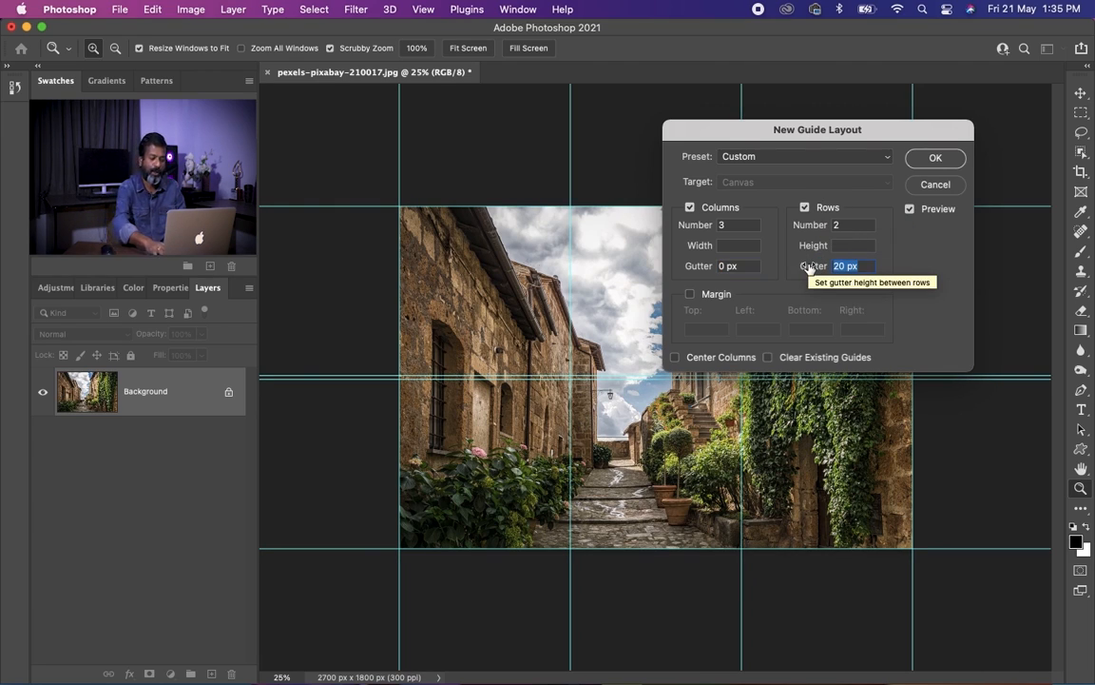
type("0")
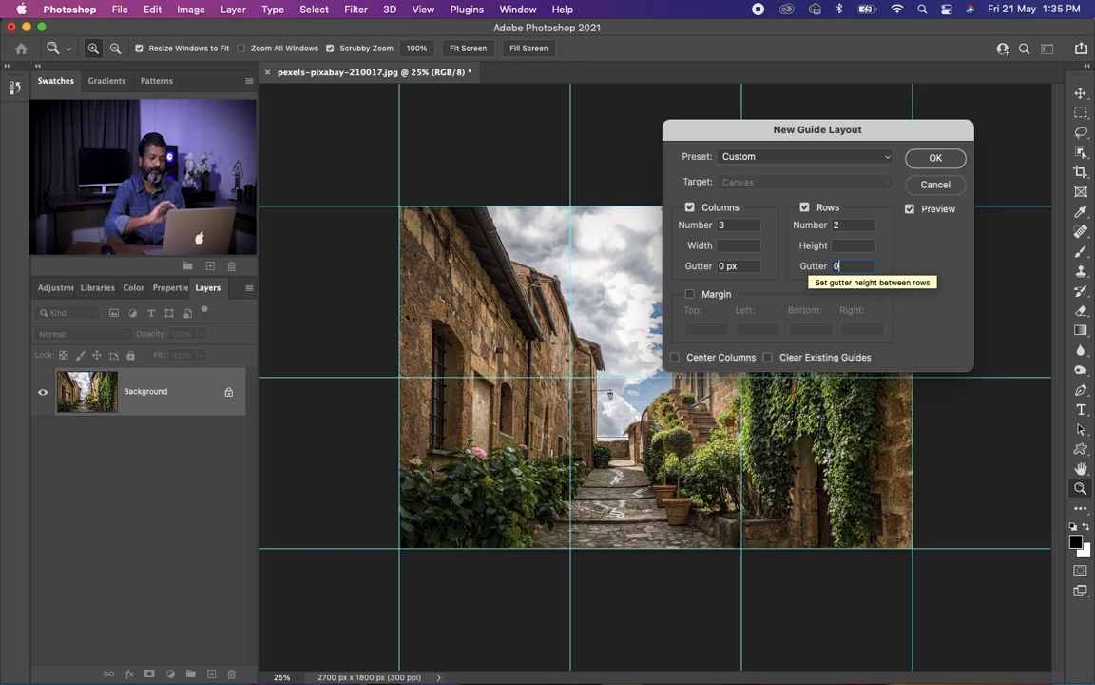
left_click(936, 159)
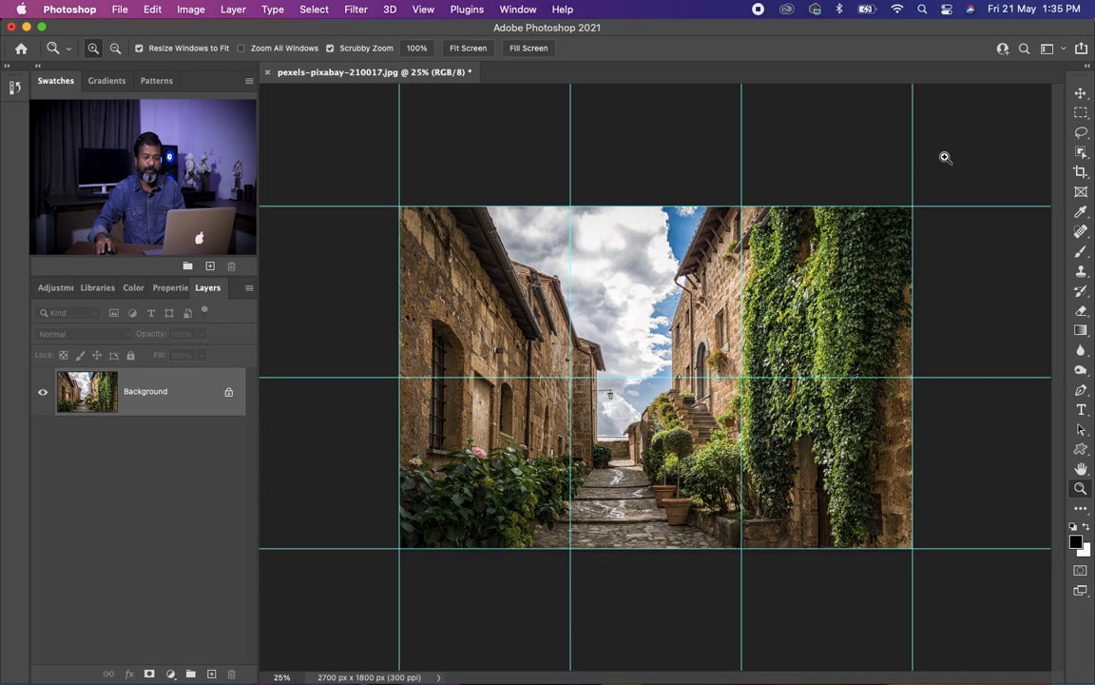
Step: Draw six slices with the Slice tool, one over each cell of the guide grid, covering the upper row and the lower row
left_click_drag(1080, 177, 1019, 195)
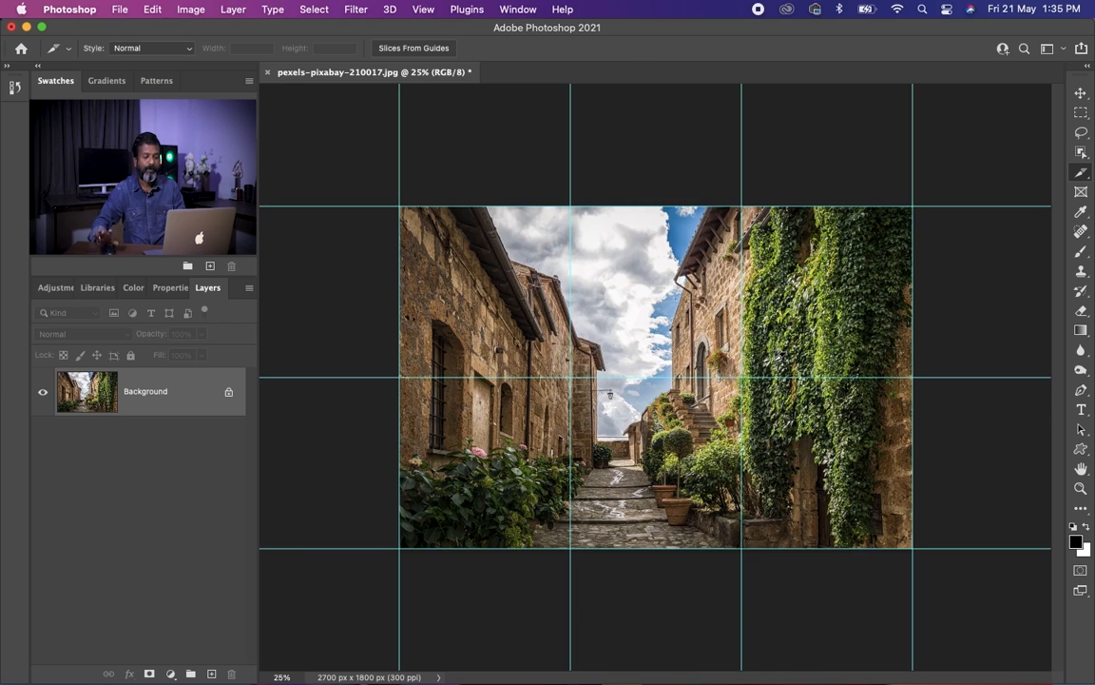
left_click_drag(406, 202, 570, 375)
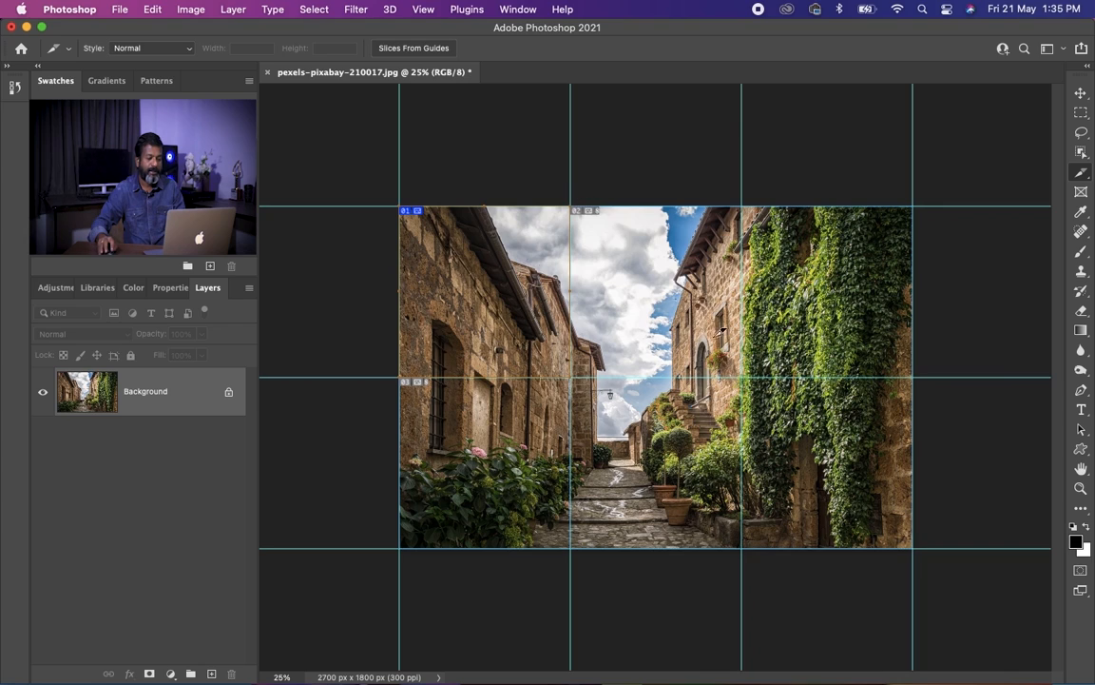
left_click_drag(740, 378, 570, 206)
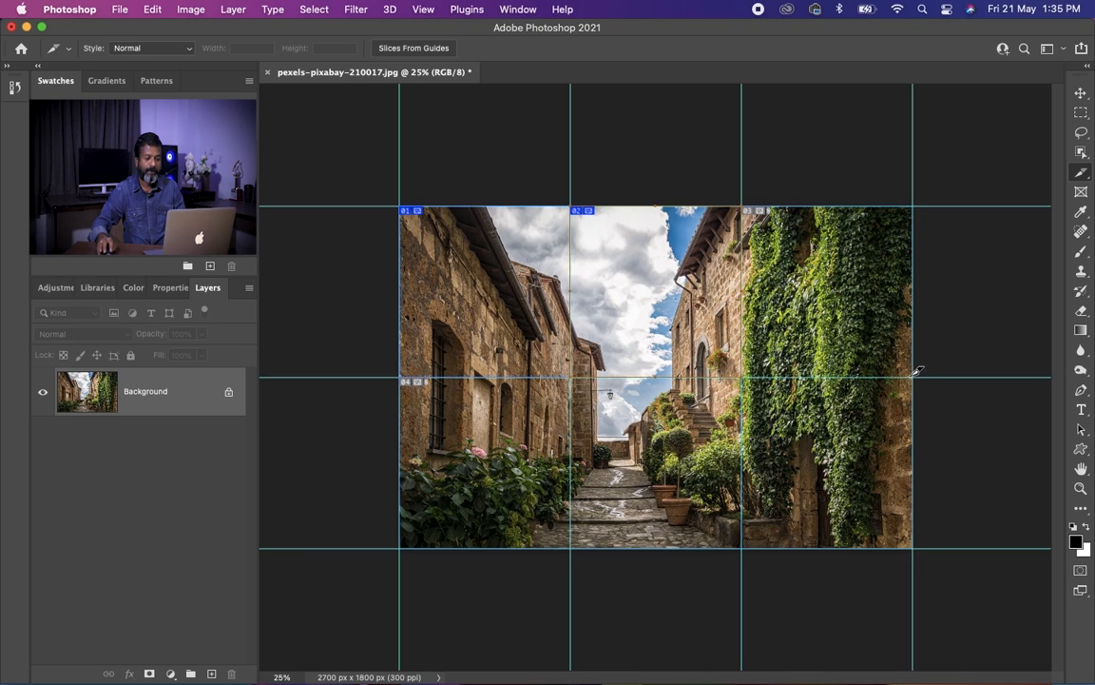
left_click_drag(919, 375, 743, 206)
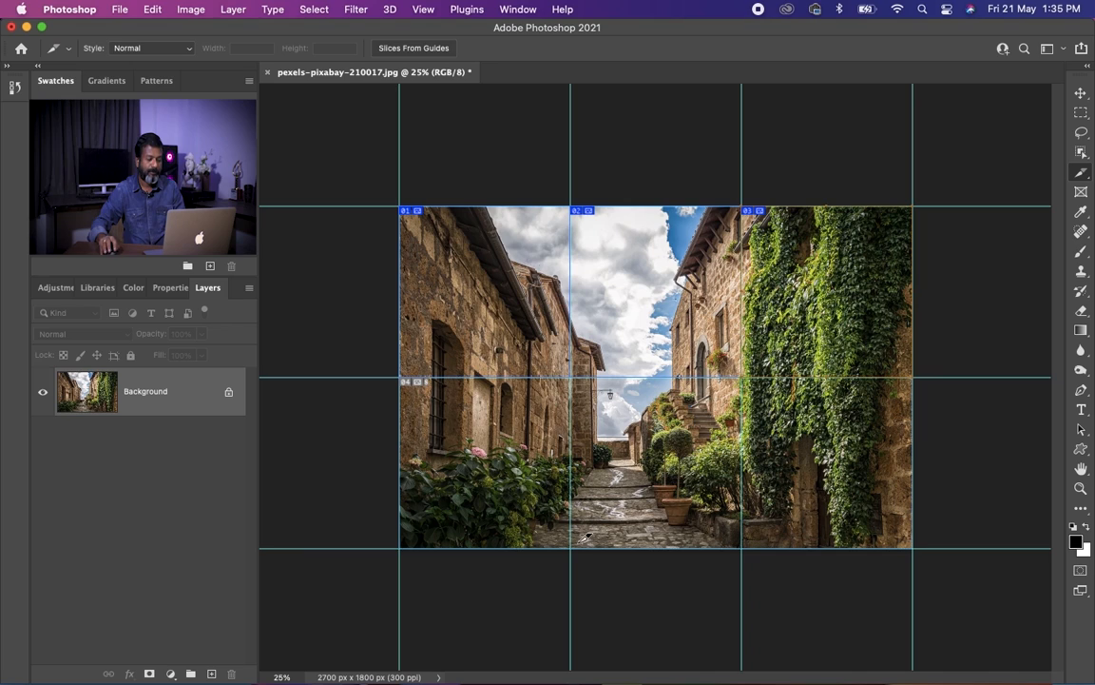
left_click_drag(579, 540, 399, 377)
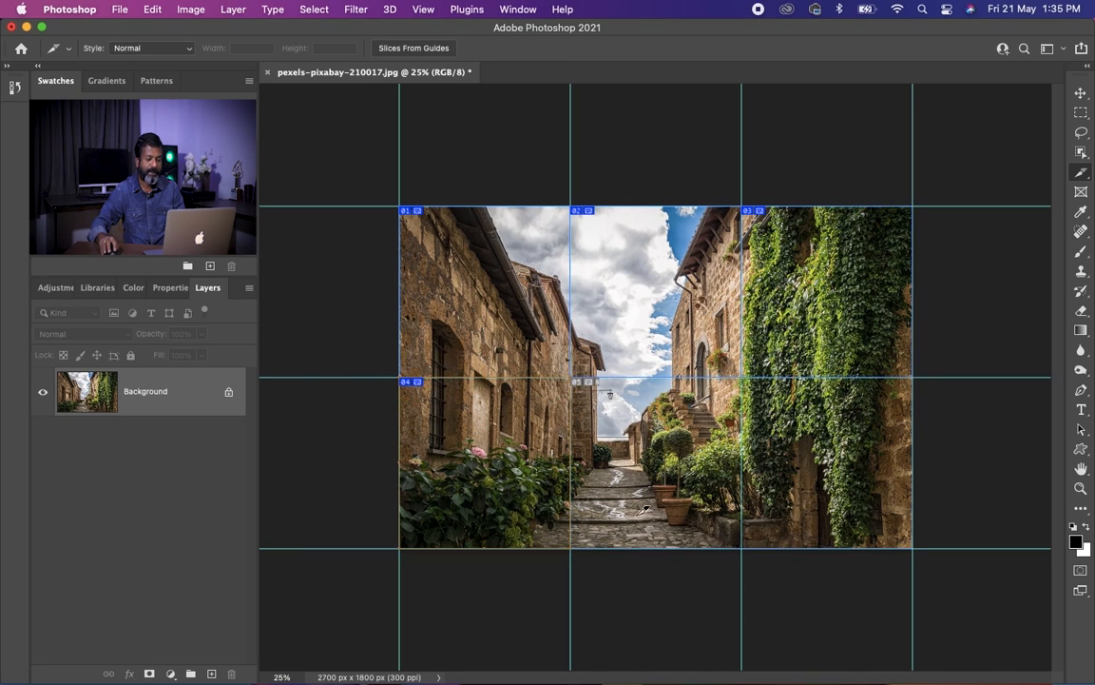
left_click_drag(744, 547, 573, 379)
left_click_drag(915, 546, 742, 378)
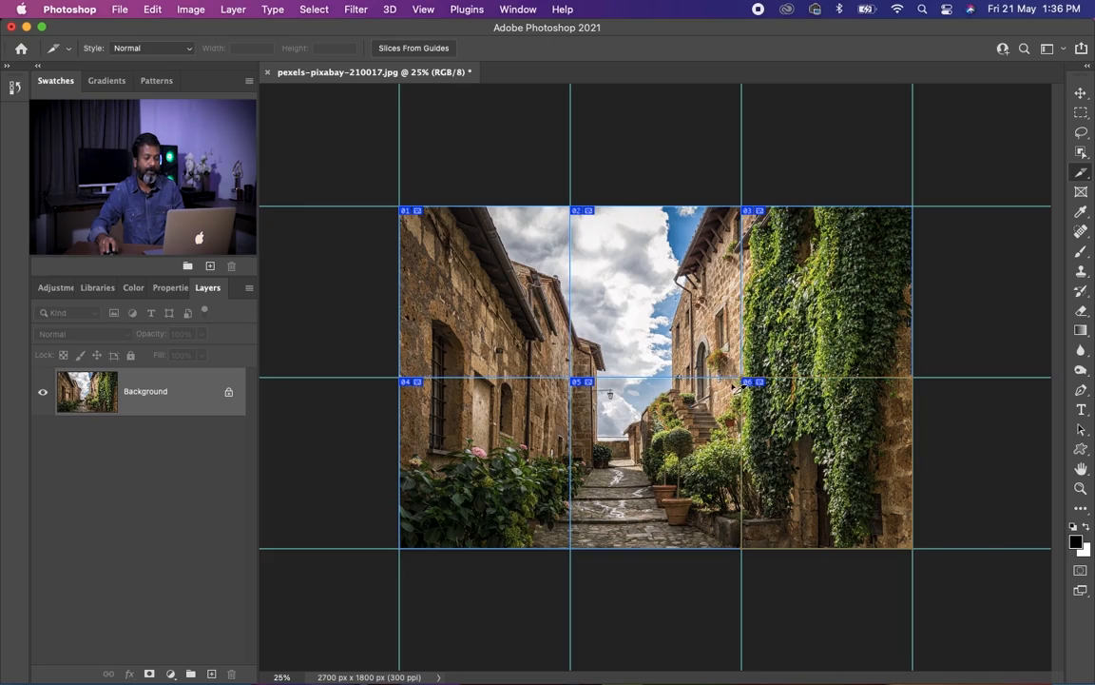
key("z")
left_click(677, 357)
left_click(797, 393)
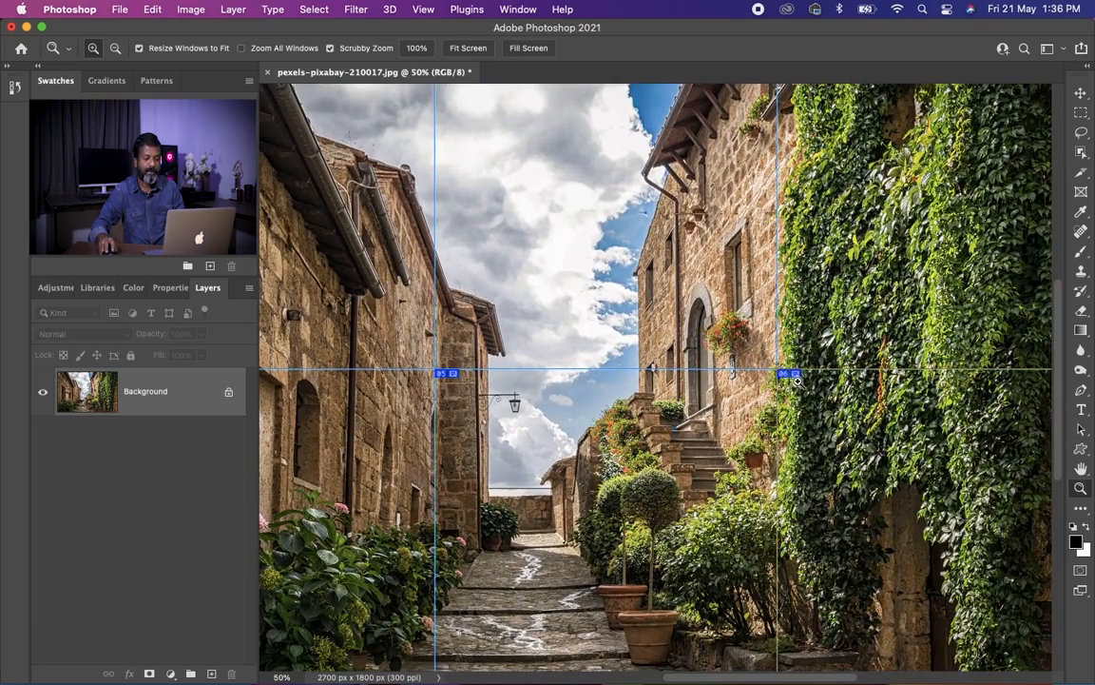
left_click(756, 371, "alt")
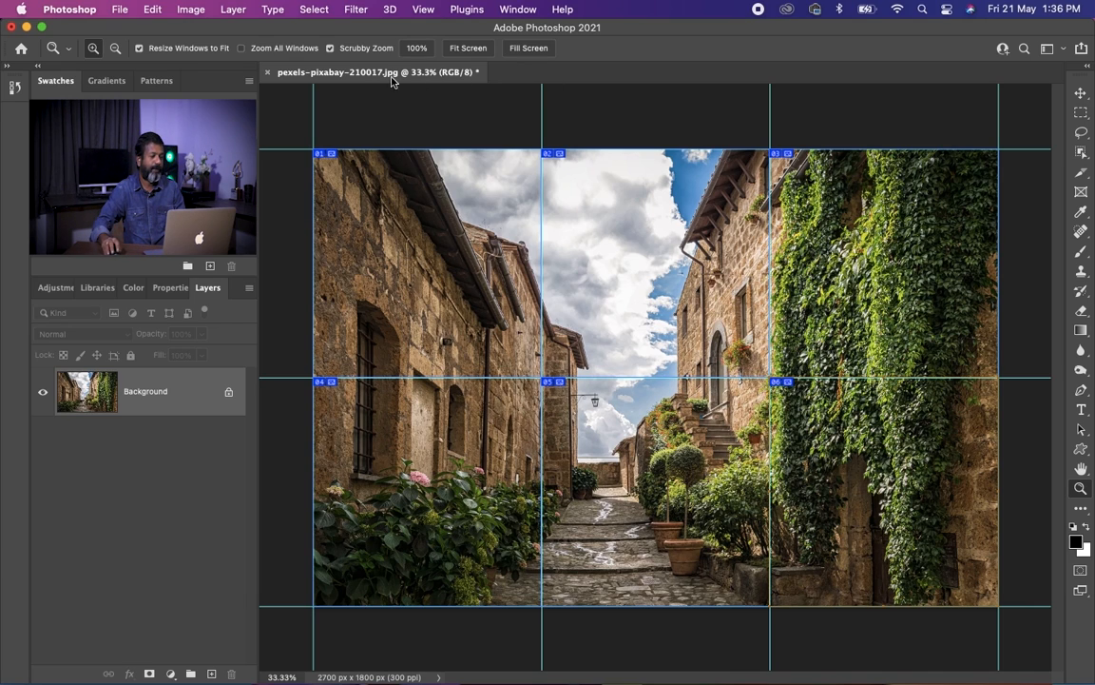
Step: Start a Save for Web (Legacy) export of the sliced image with the JPEG High preset and JPEG format
left_click(120, 10)
left_click(121, 12)
left_click(120, 10)
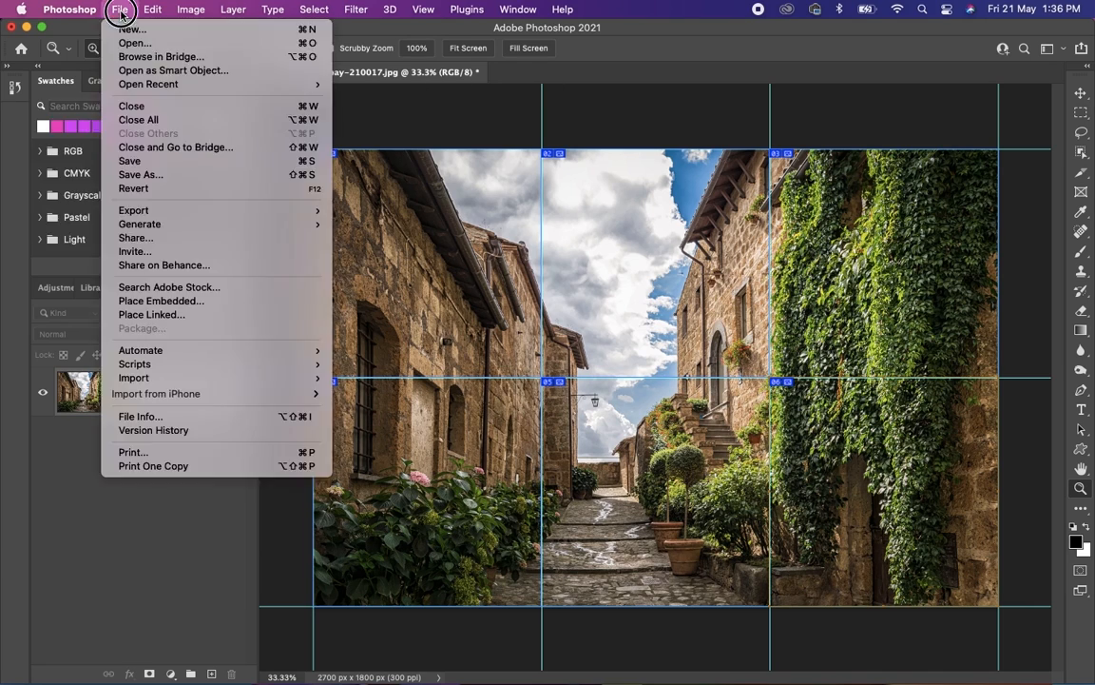
mouse_move(158, 213)
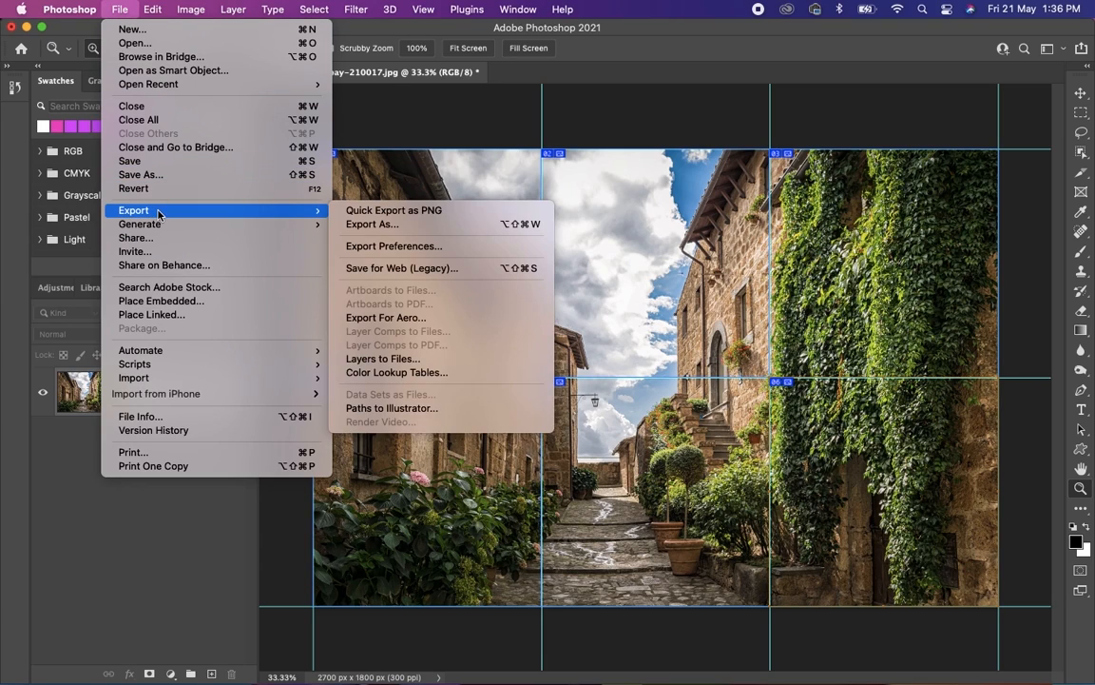
left_click(470, 273)
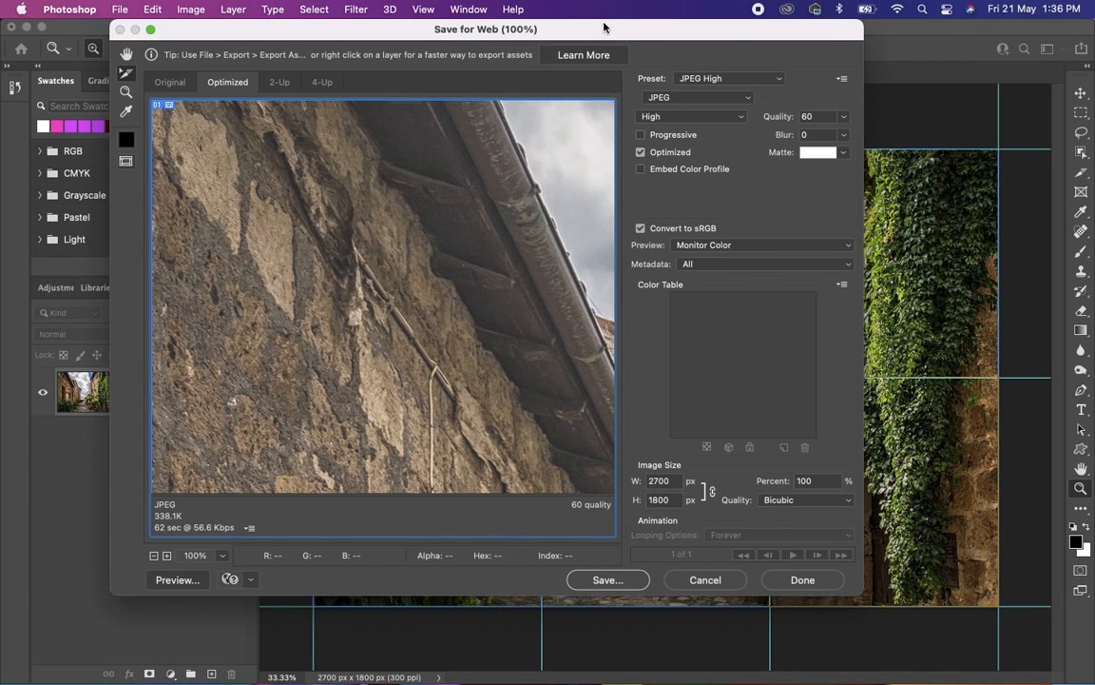
left_click_drag(604, 28, 698, 28)
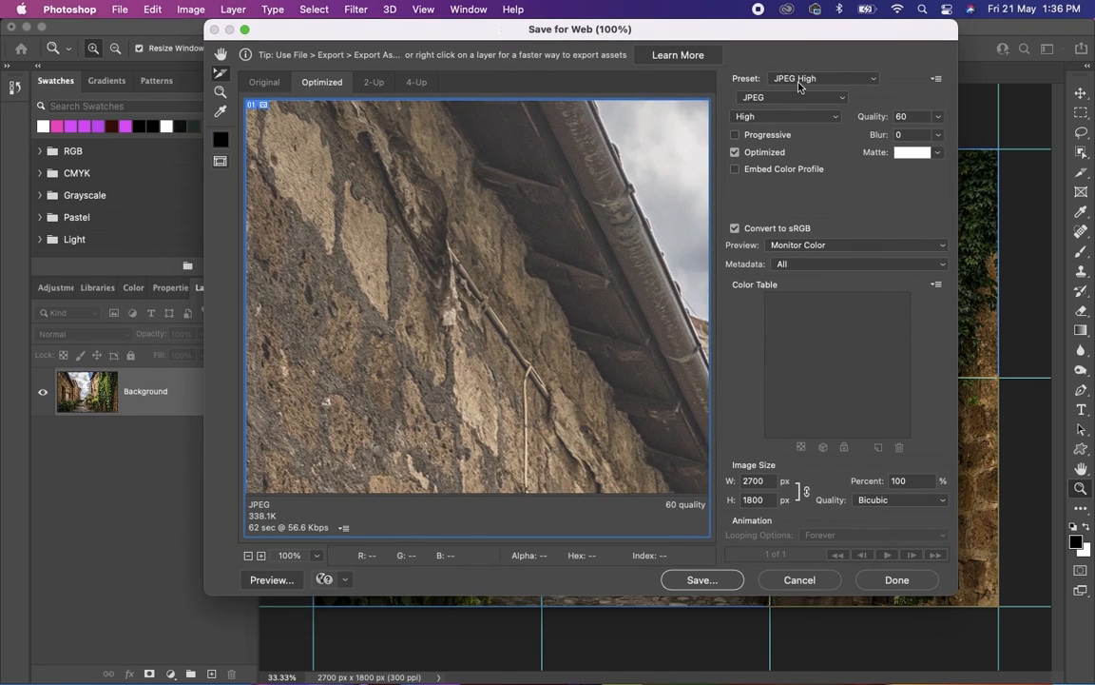
left_click(799, 82)
left_click(827, 77)
left_click(767, 98)
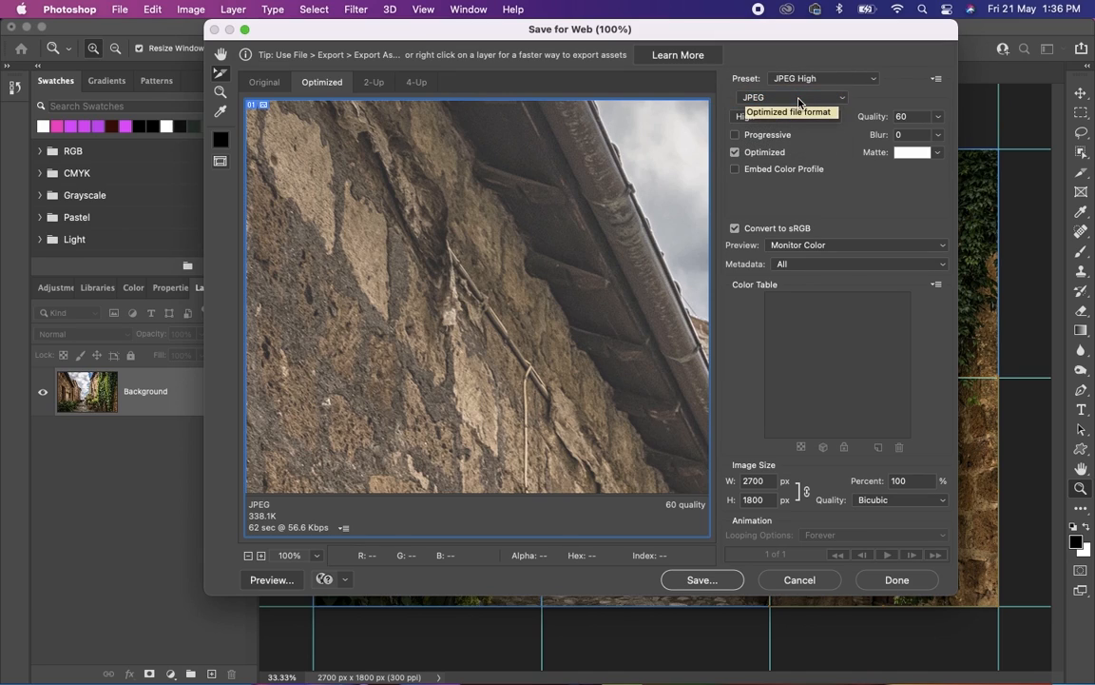
Step: Save all slices as images only into a new Desktop folder named Instagram, using the suggested e-mail address as the file name
left_click(704, 582)
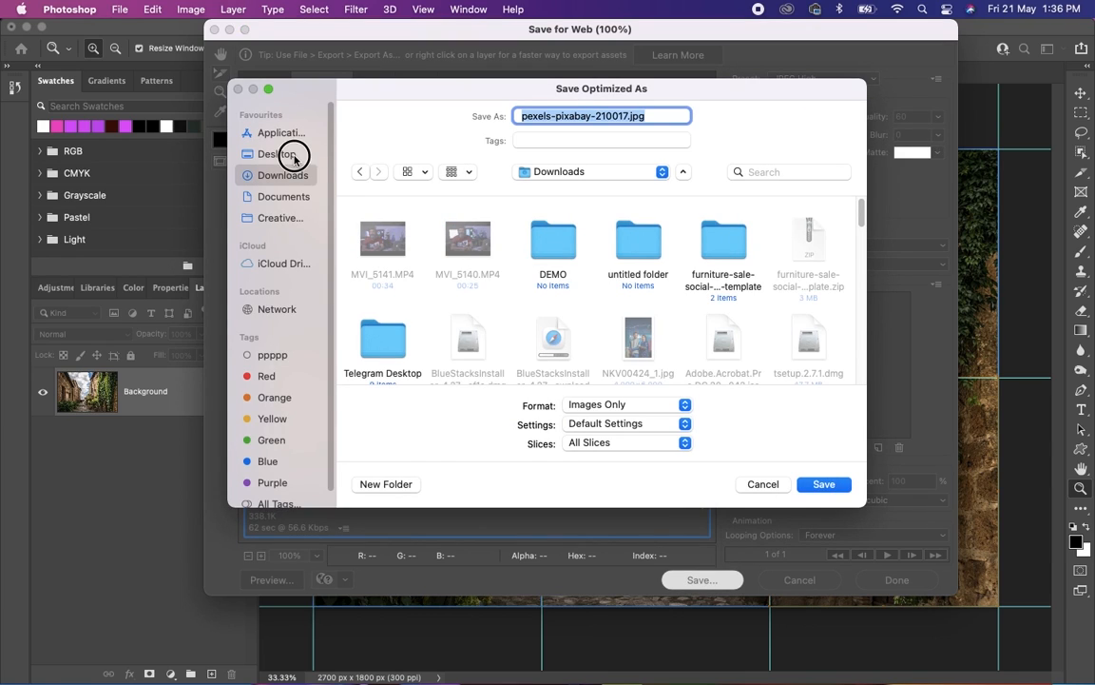
left_click(293, 157)
left_click(386, 484)
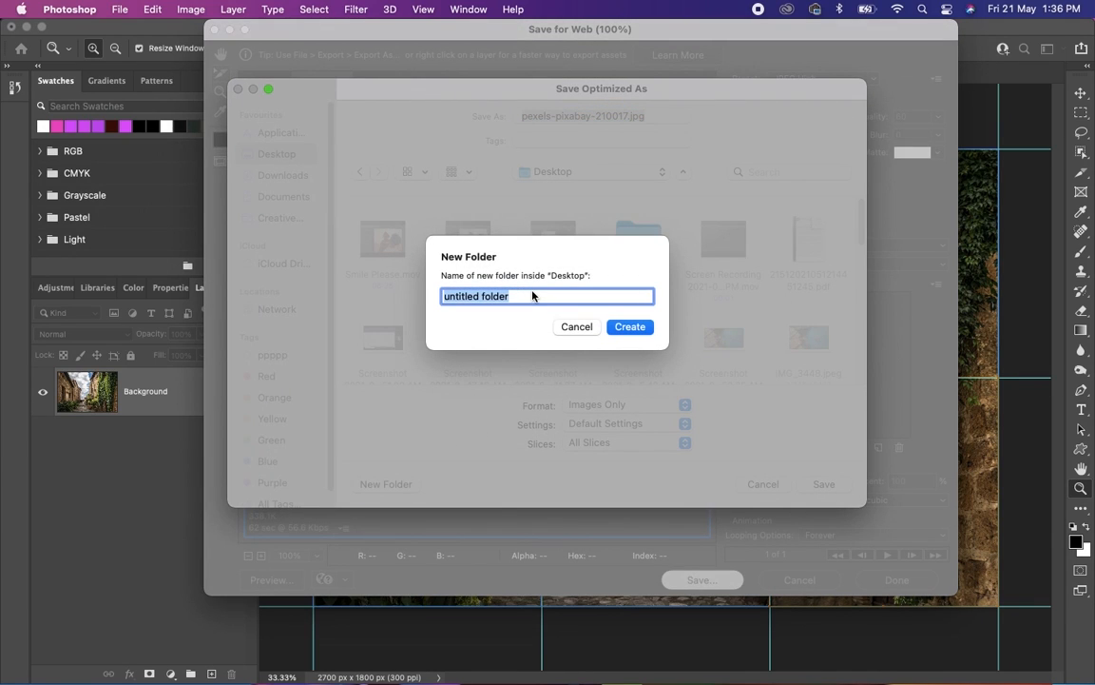
type("Instagram")
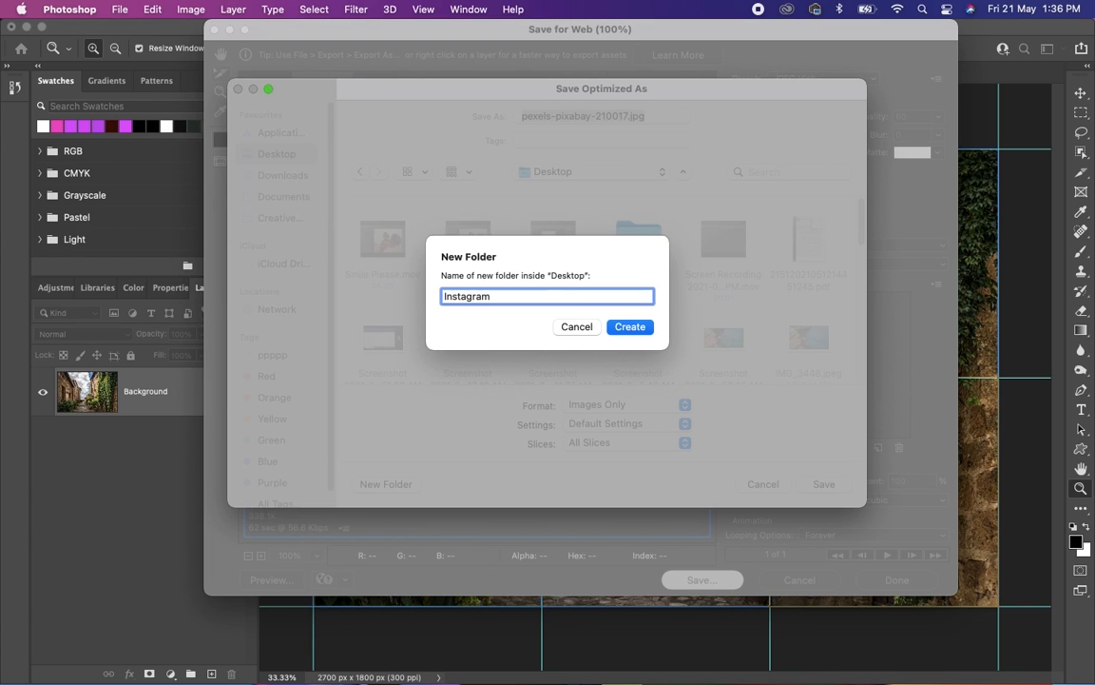
left_click(624, 328)
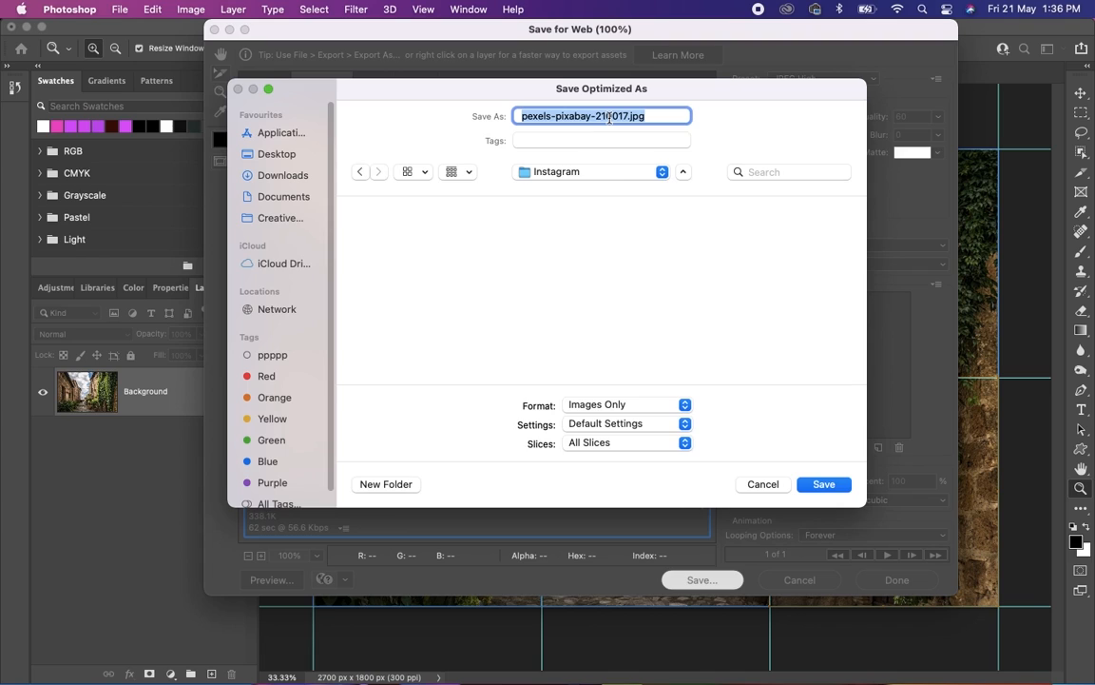
type("GAN")
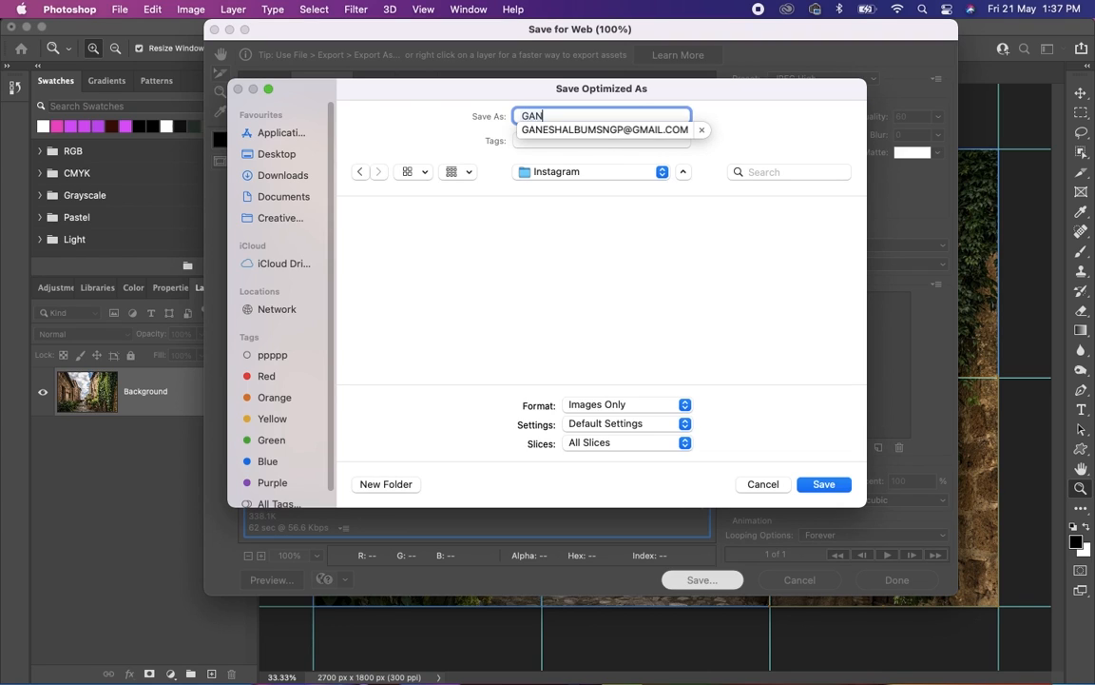
left_click(829, 485)
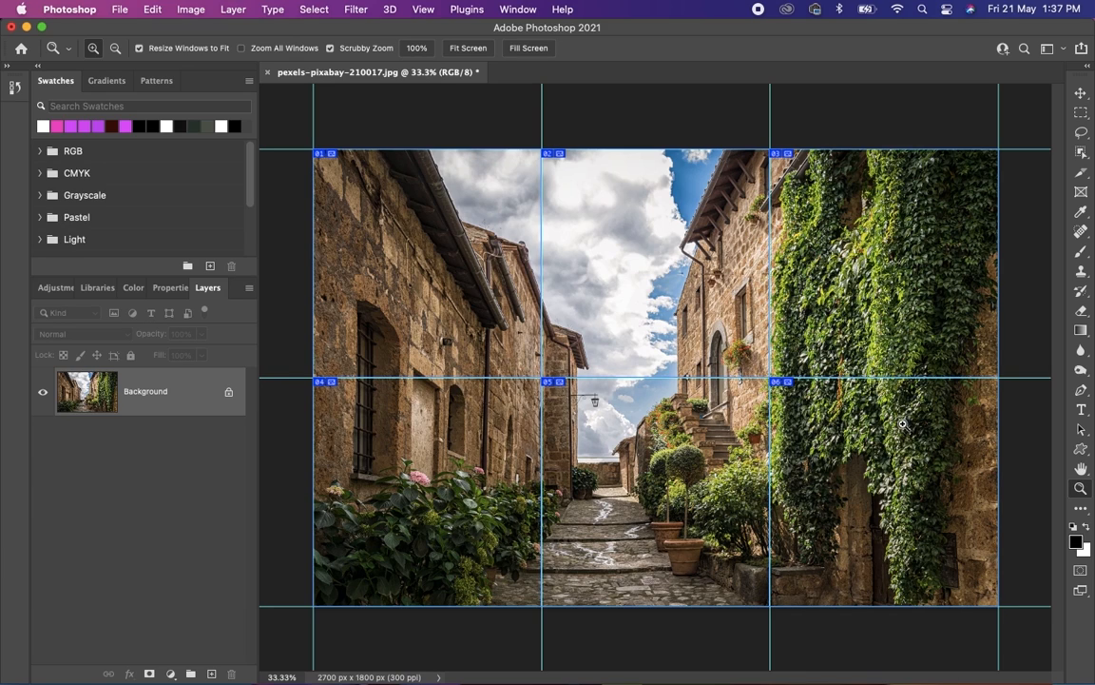
Step: Browse the exported slice files in the images subfolder of the Instagram folder without opening any of them
left_click(109, 11)
left_click(130, 44)
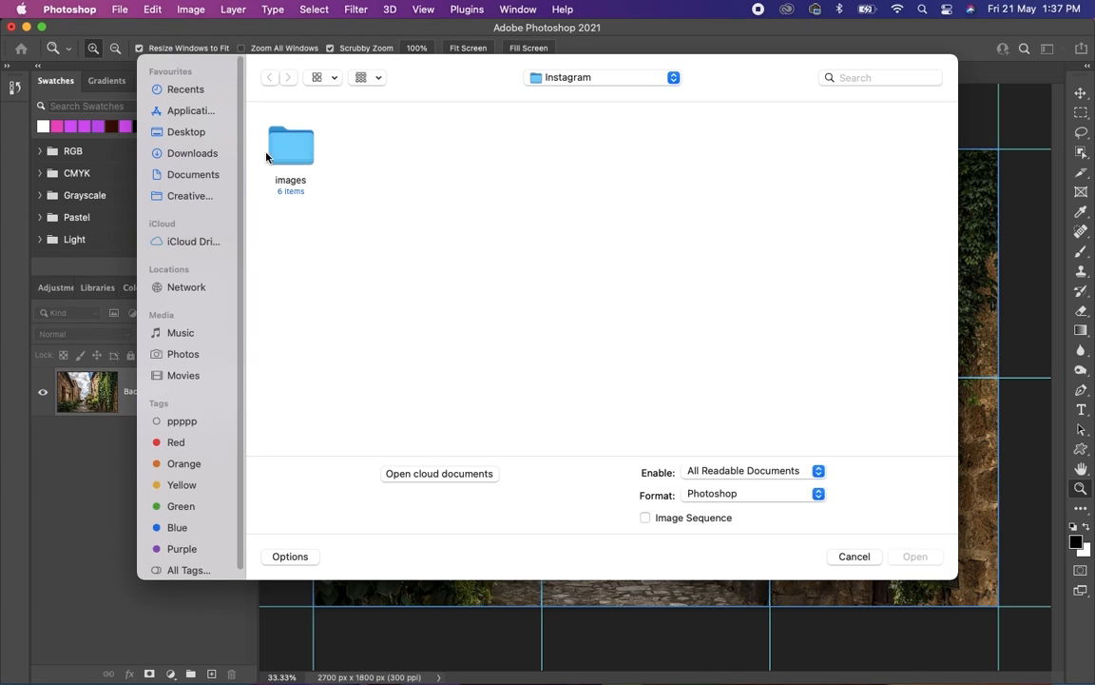
left_click(578, 83)
left_click(579, 76)
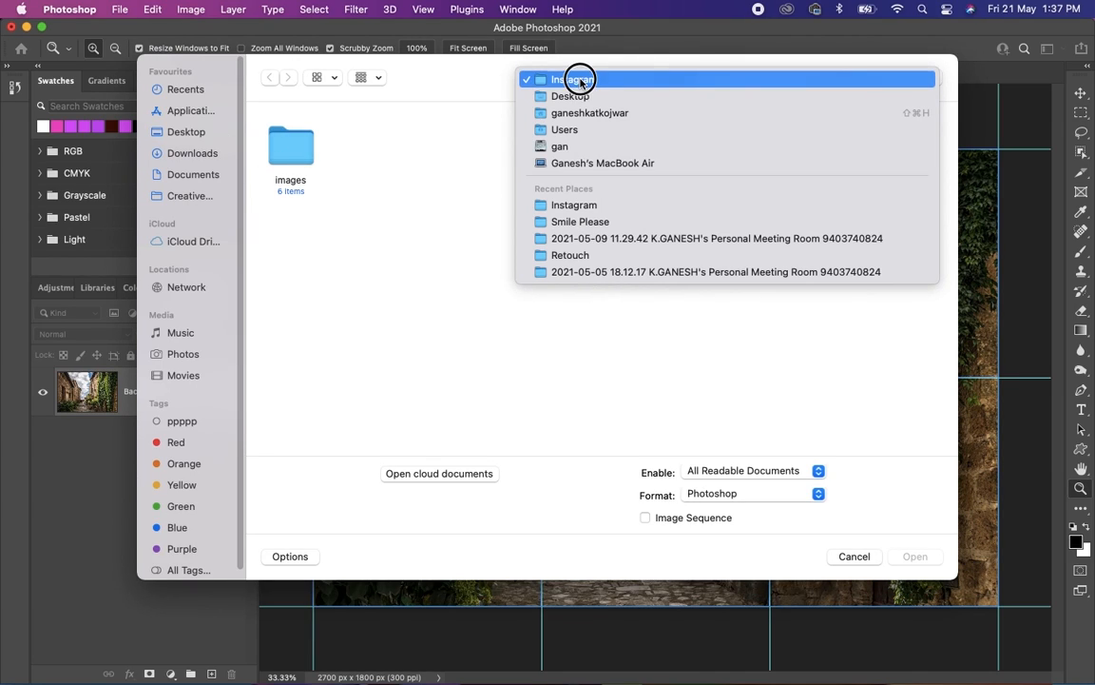
left_click(292, 152)
double_click(292, 152)
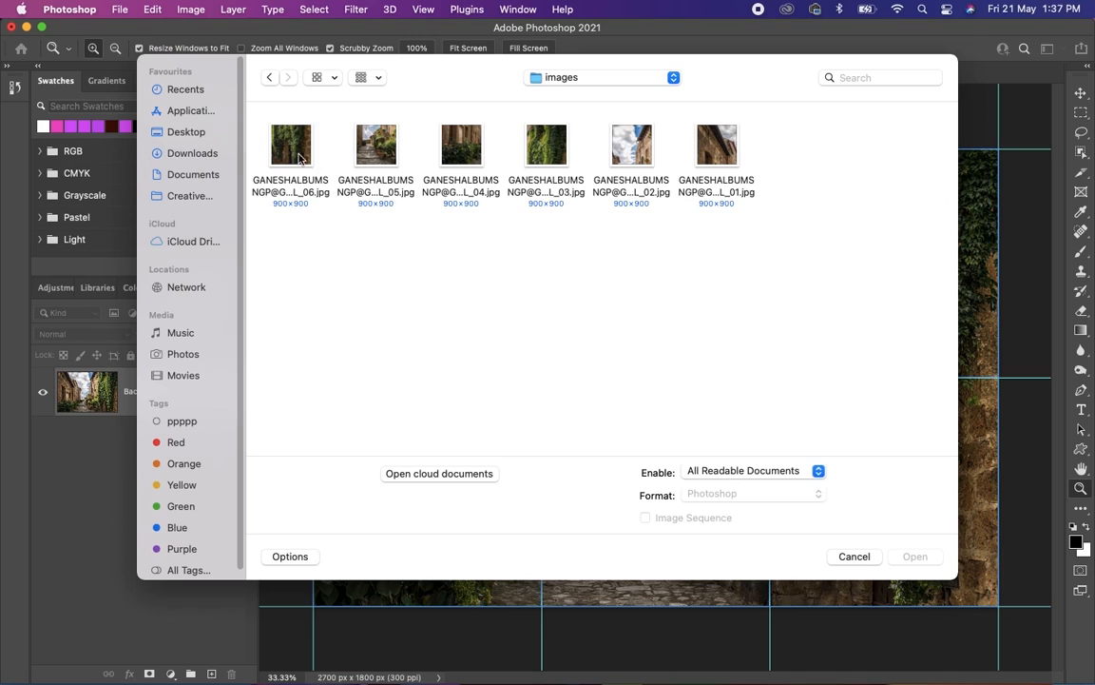
left_click_drag(817, 214, 263, 134)
left_click(437, 283)
left_click(842, 557)
Step: Switch to the INSSIST Instagram web client in Chrome and examine how split images line up in the profile's post grid
key("super+Tab")
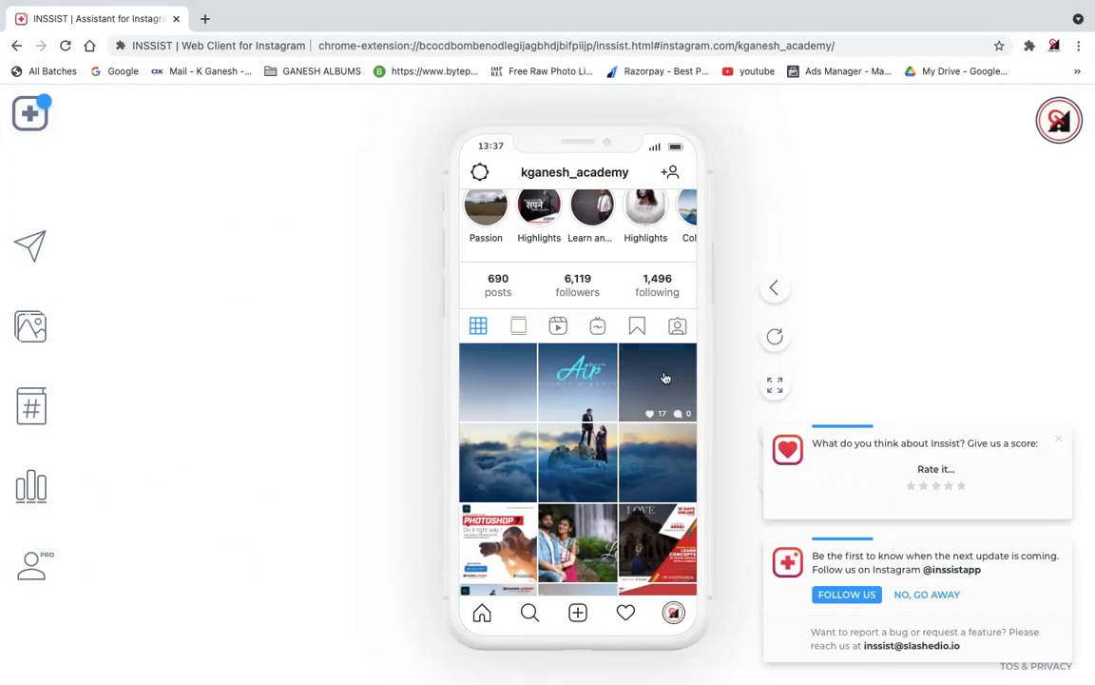
scroll(704, 374, "down", 5)
scroll(702, 378, "up", 1)
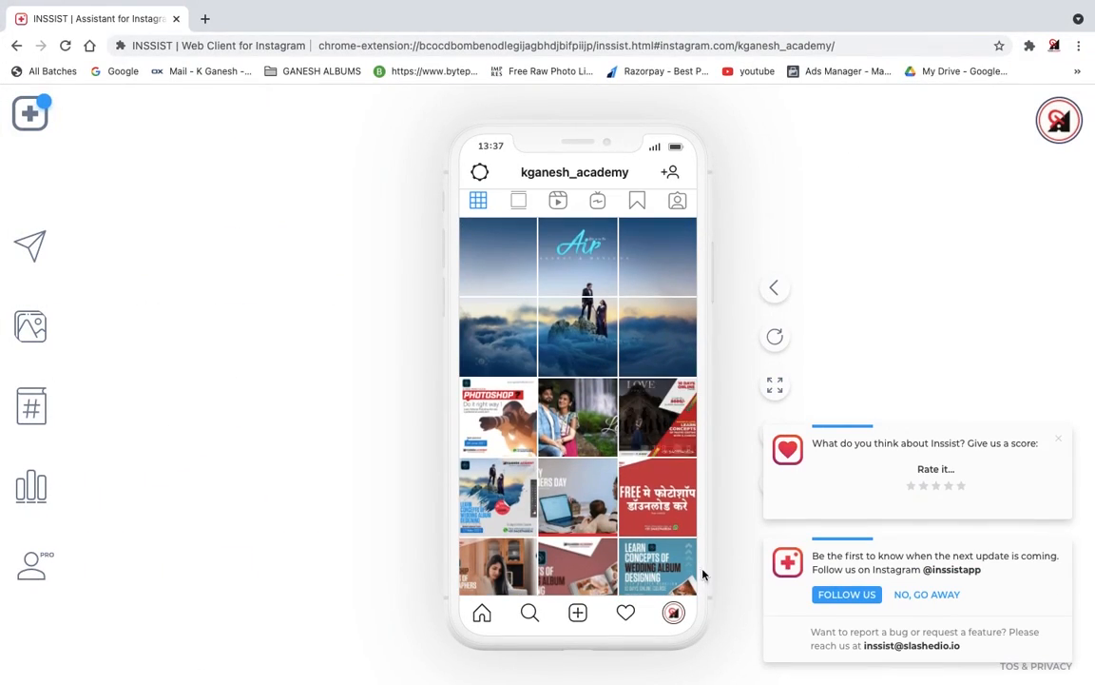
scroll(589, 328, "up", 1)
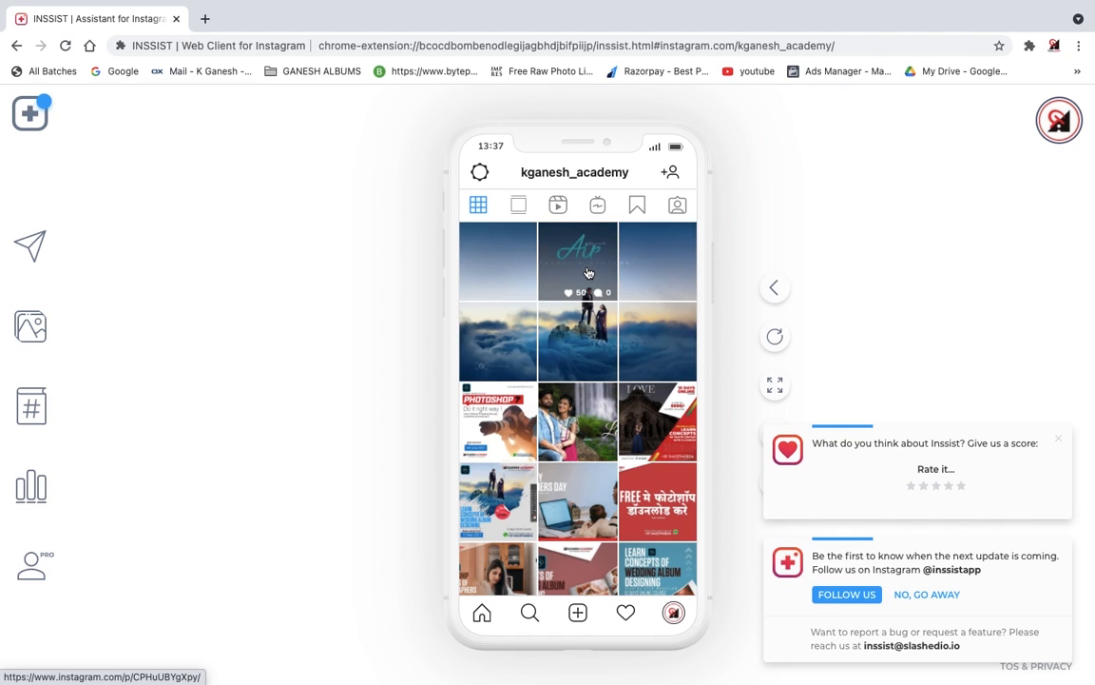
scroll(665, 285, "up", 5)
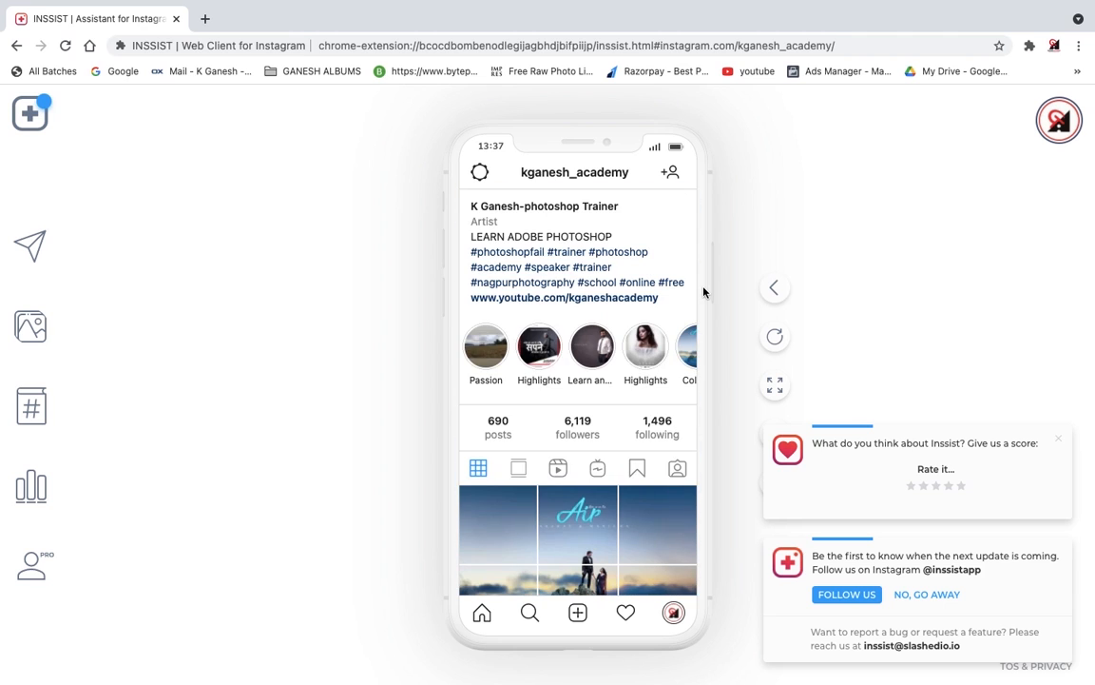